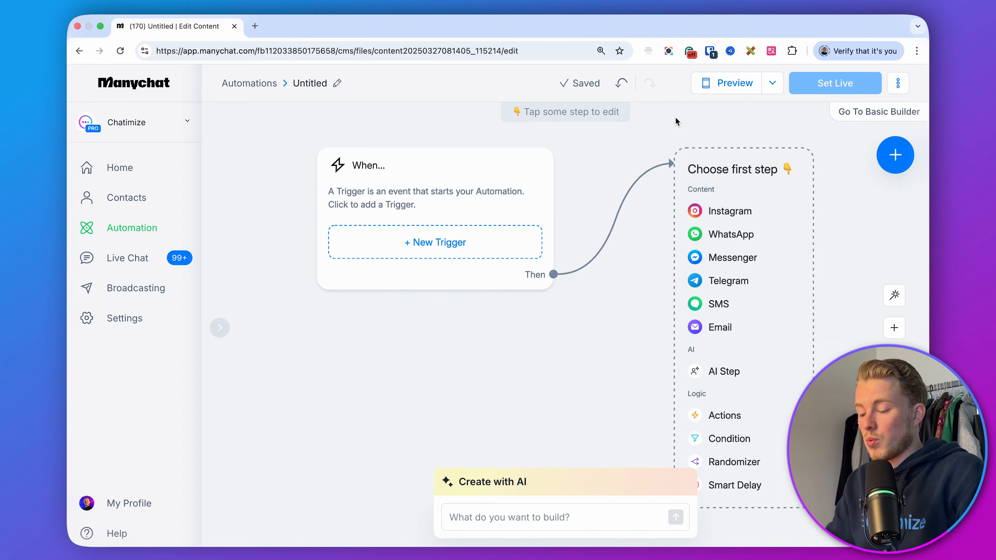
Add a new trigger for Messenger Facebook Comments, when a user comments on your post.
left_click(462, 249)
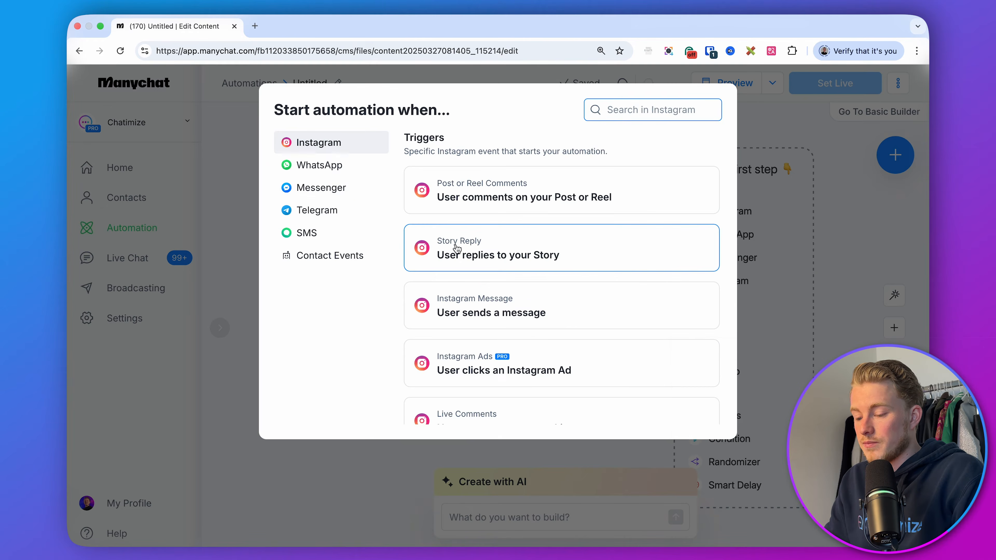
left_click(328, 192)
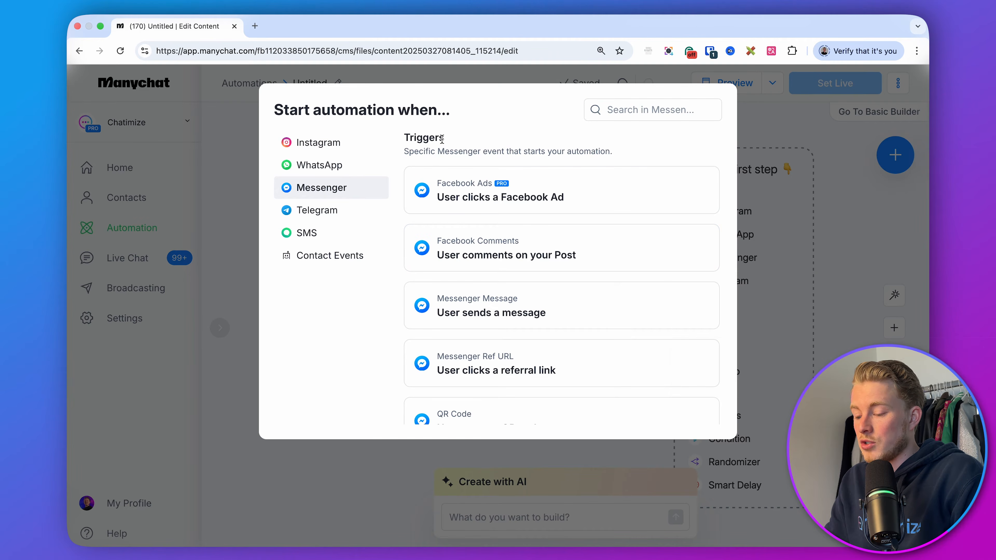
left_click(481, 258)
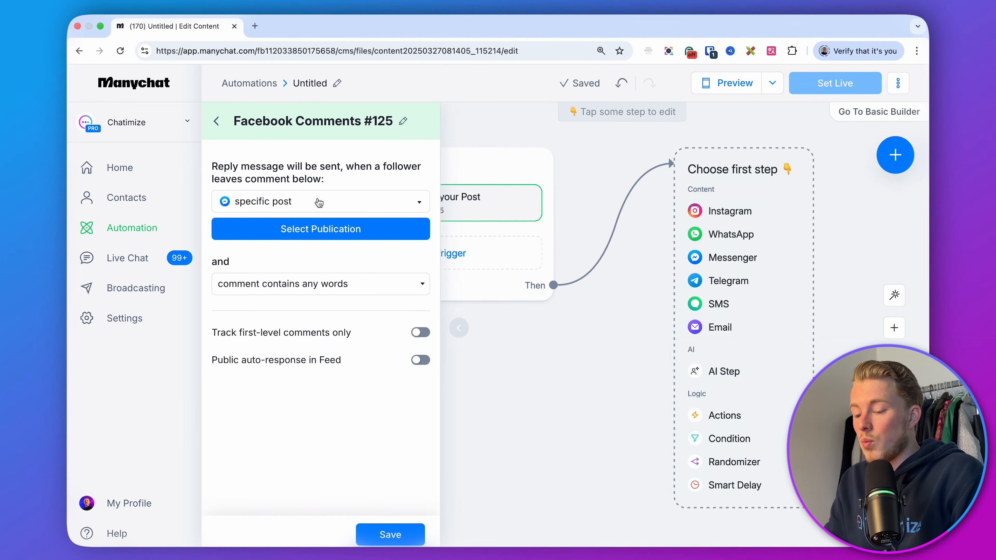
Set the comment trigger to apply to any post and to comments containing specific words.
left_click(322, 202)
left_click(314, 255)
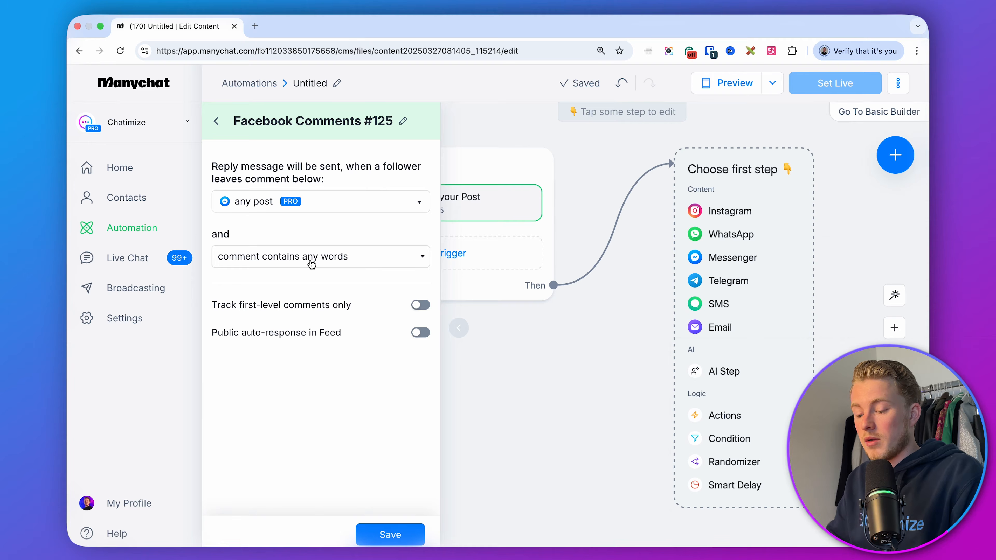
left_click(312, 264)
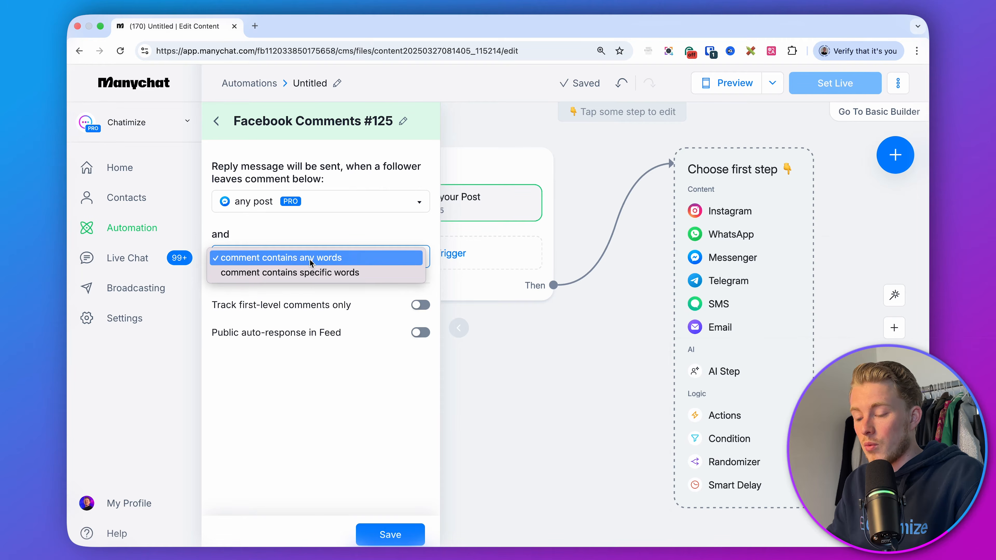
left_click(289, 273)
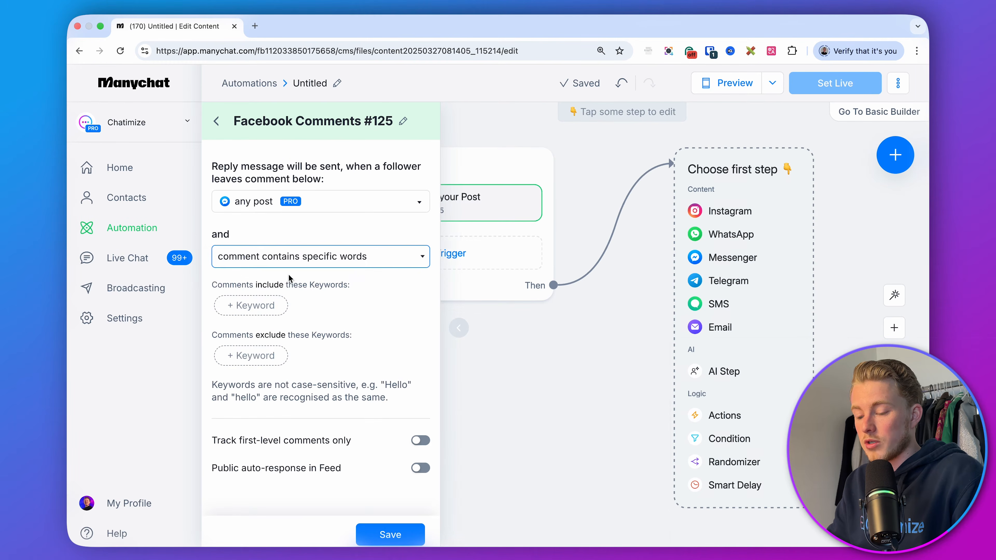
Add the include keywords GUIDE, GUID and GUIED to the comment trigger.
left_click(262, 306)
type("GUIDE")
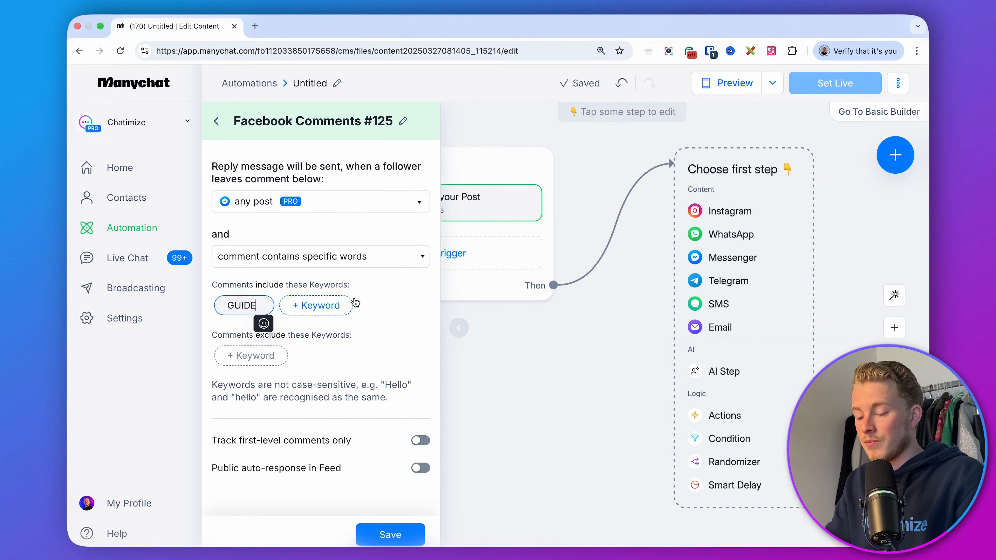
key("Return")
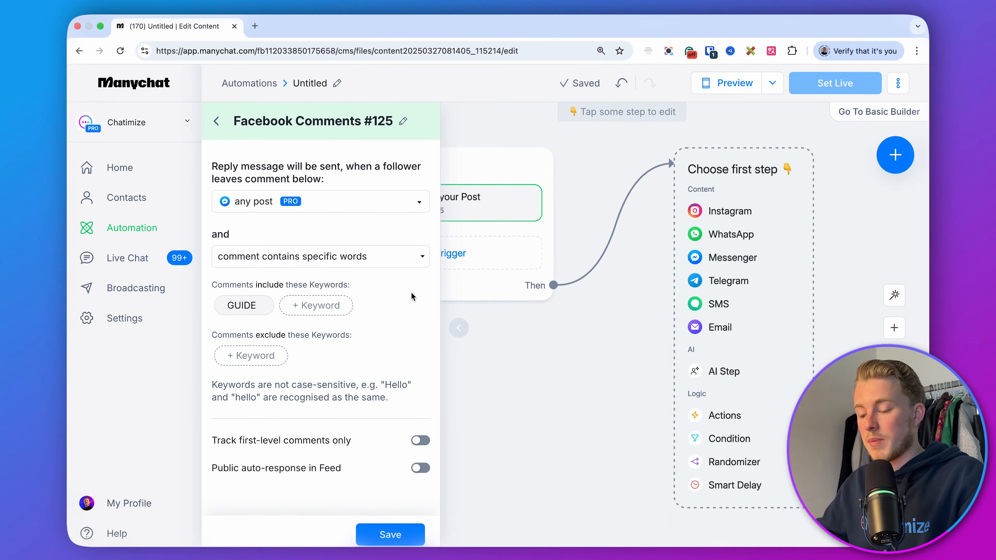
left_click(316, 305)
type("GUID")
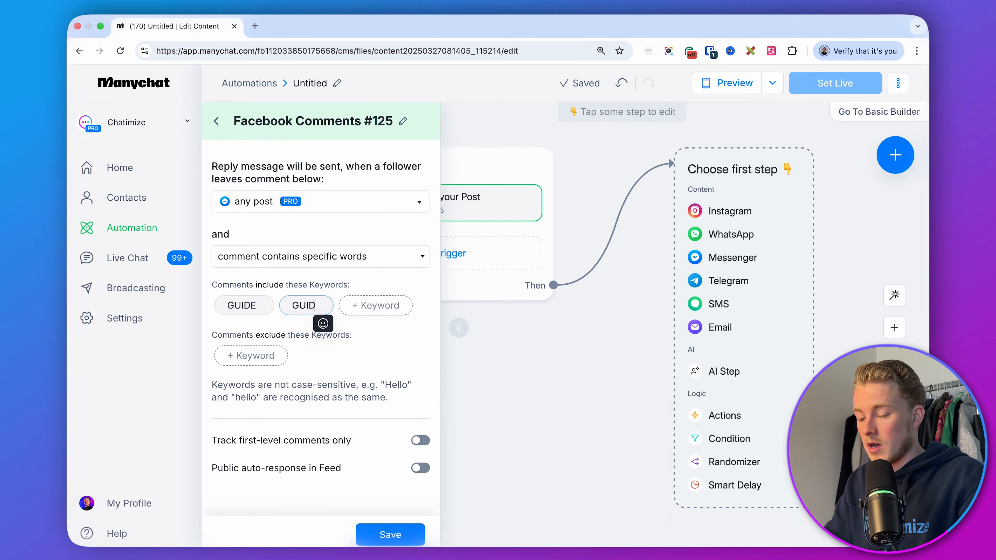
key("Return")
left_click(374, 305)
type("GUIED")
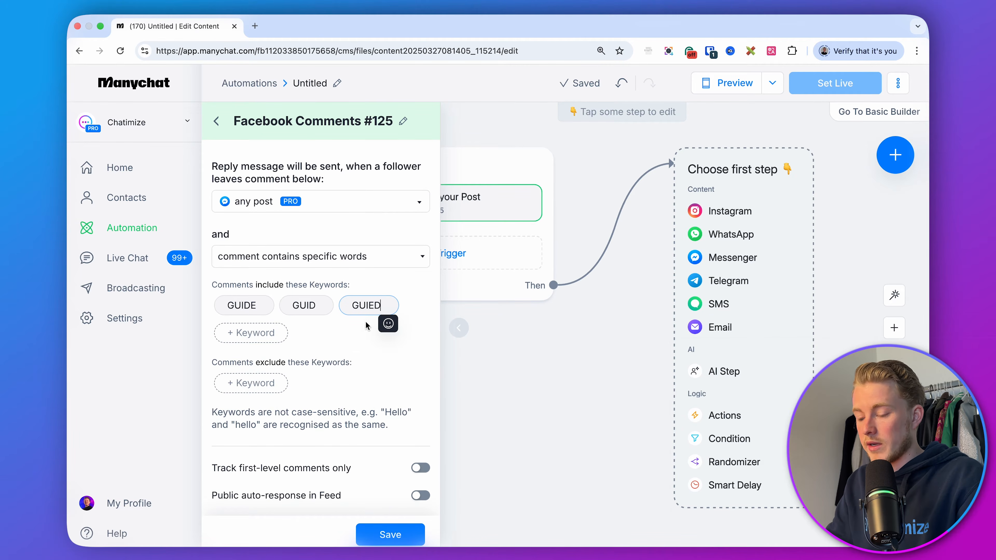
key("Return")
Turn on public auto-response in Feed for the comment trigger.
scroll(345, 393, "down", 1)
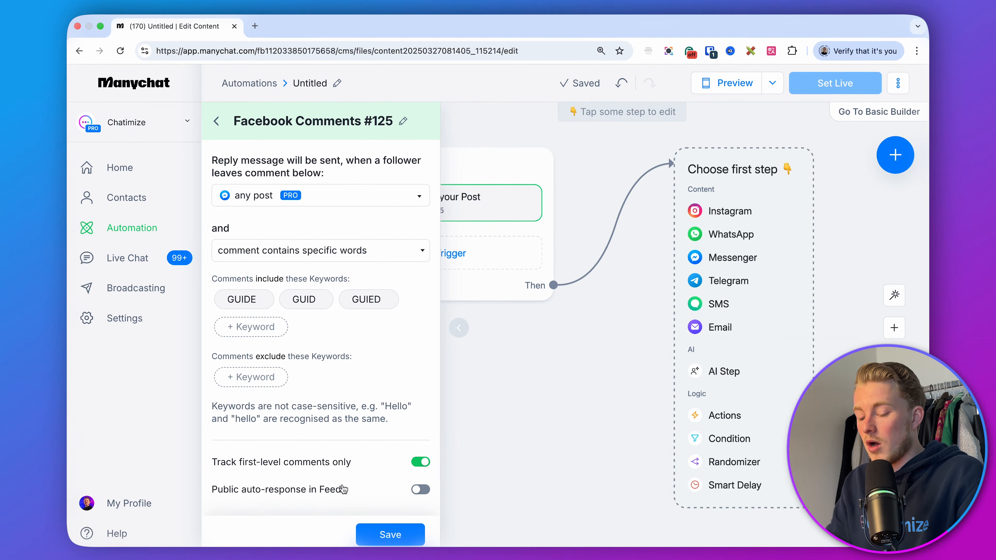
left_click(421, 489)
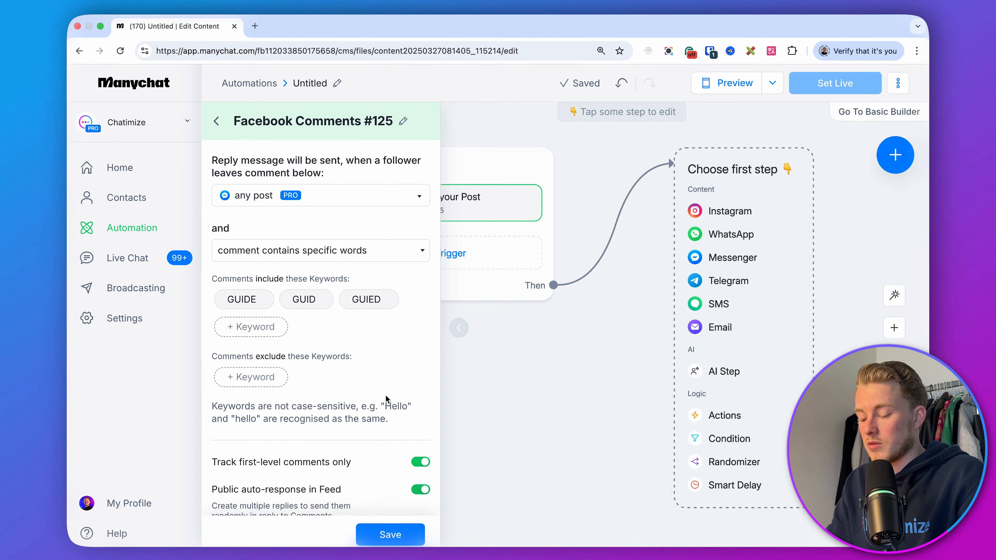
Paste the first public reply: "Can't wait for you to start with investing, please check your DMs! (and message requests)".
scroll(386, 396, "down", 3)
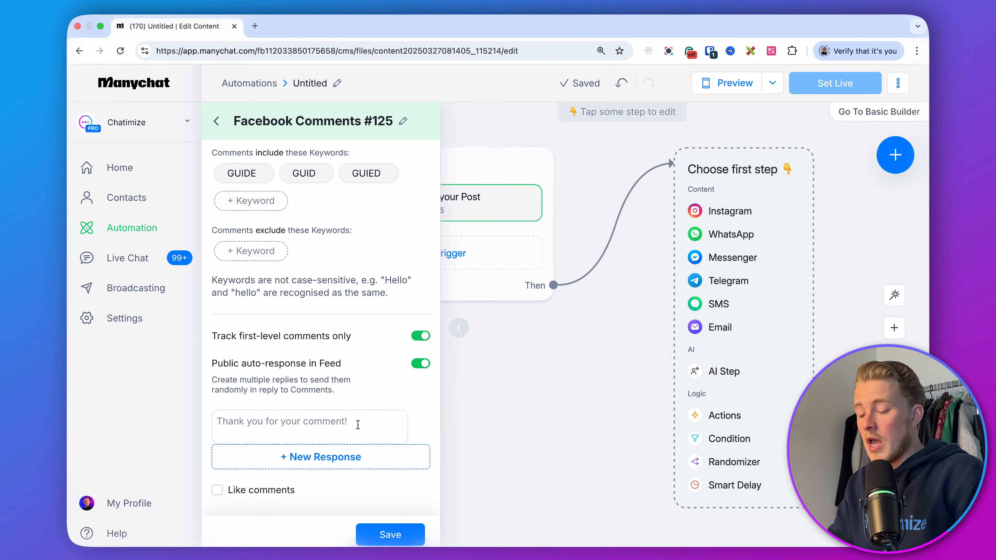
left_click(358, 425)
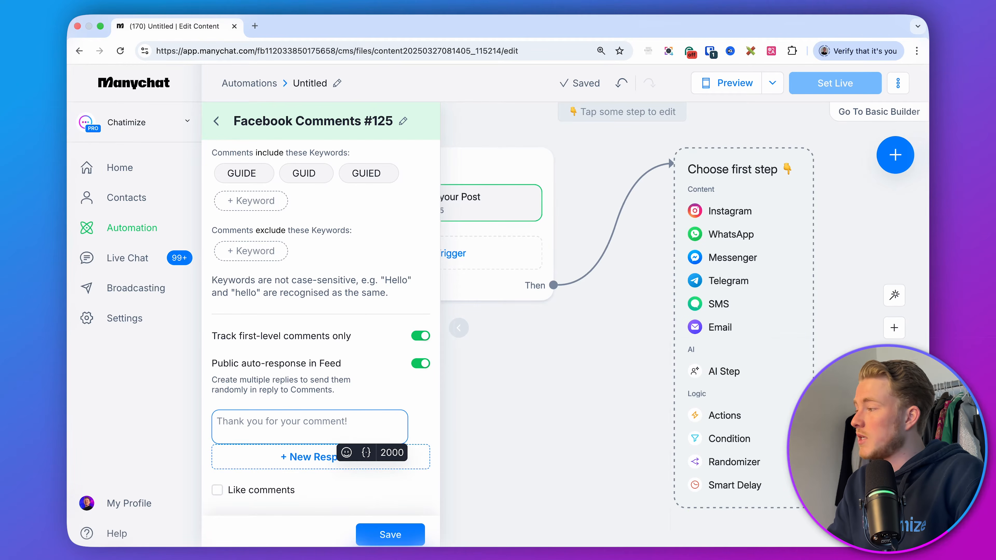
left_click(257, 424)
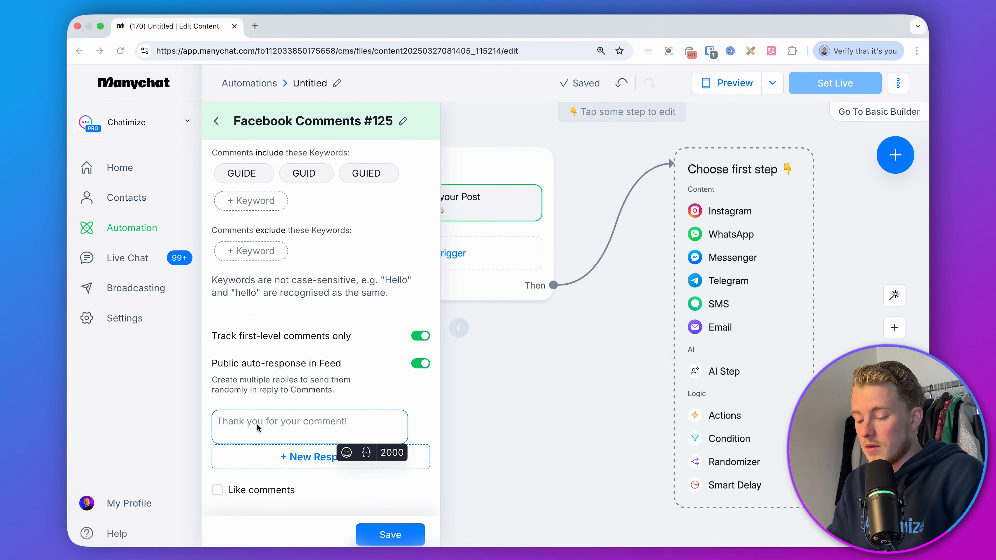
key("super+v")
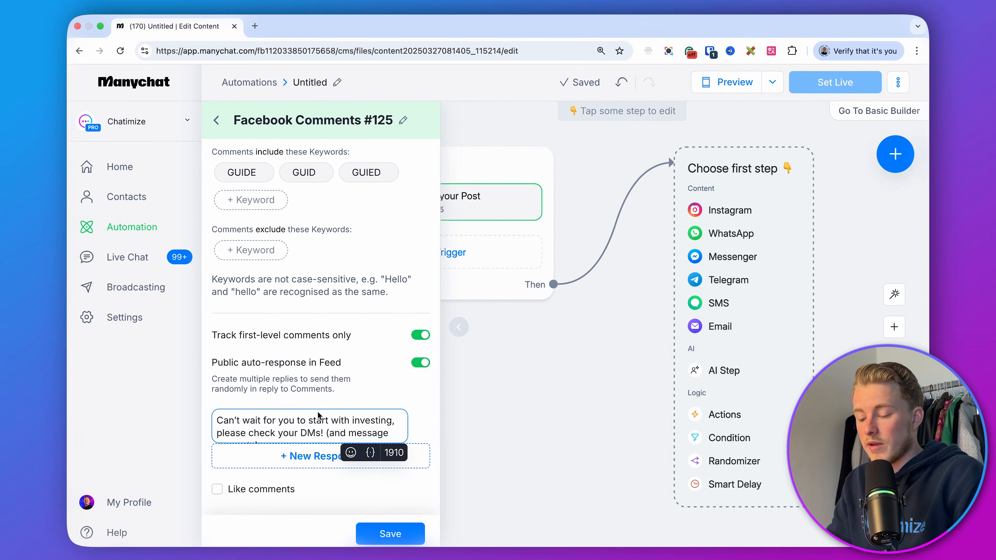
scroll(317, 428, "down", 2)
key("BackSpace")
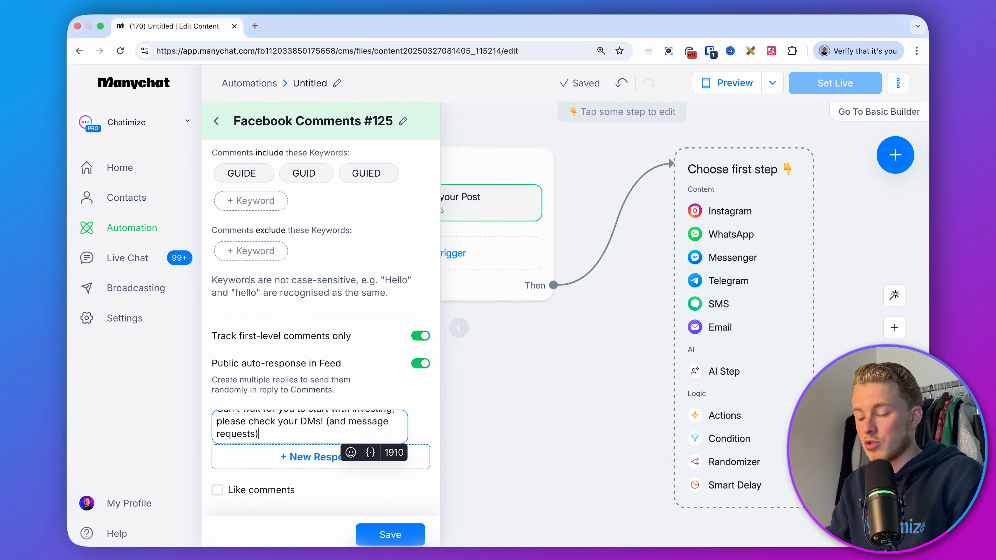
Add a second public reply: "Let's get started with your first investment, just sent a DM! (check your message requests)".
left_click(302, 457)
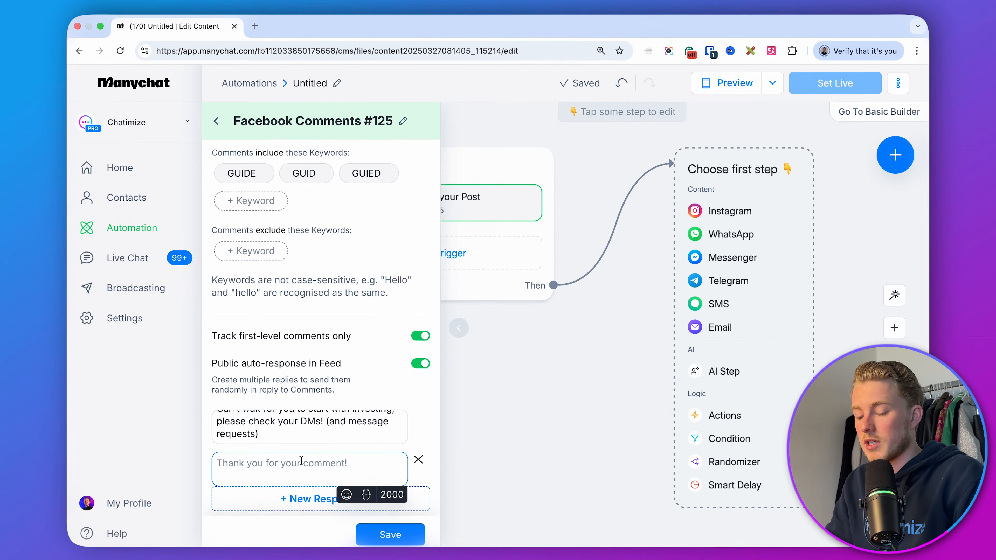
left_click(300, 469)
type("Let’s get started with your first investment, just sent a DM! (check your message requests)")
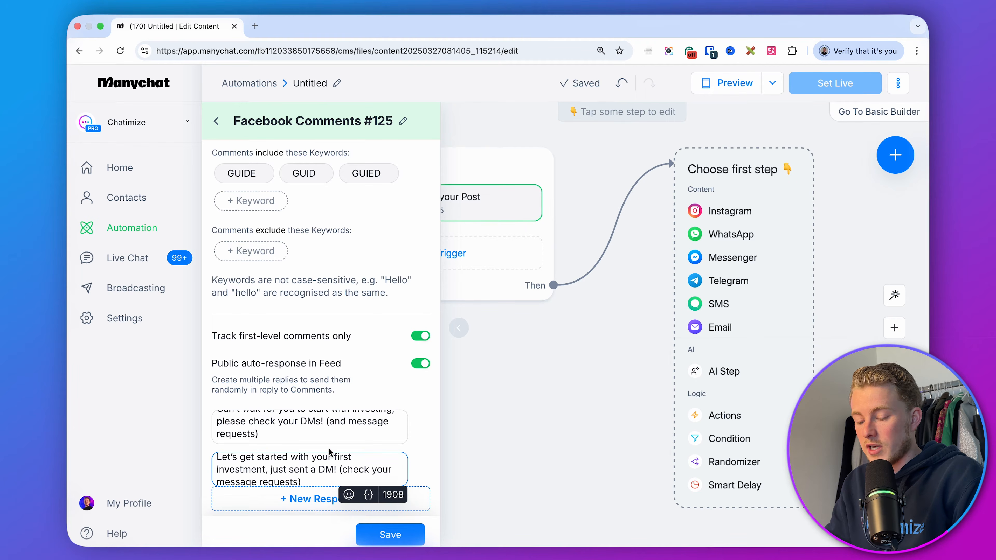
Add a third public reply: "That's the first step to investing! Check your DMs! (and message requests folder)".
left_click(310, 499)
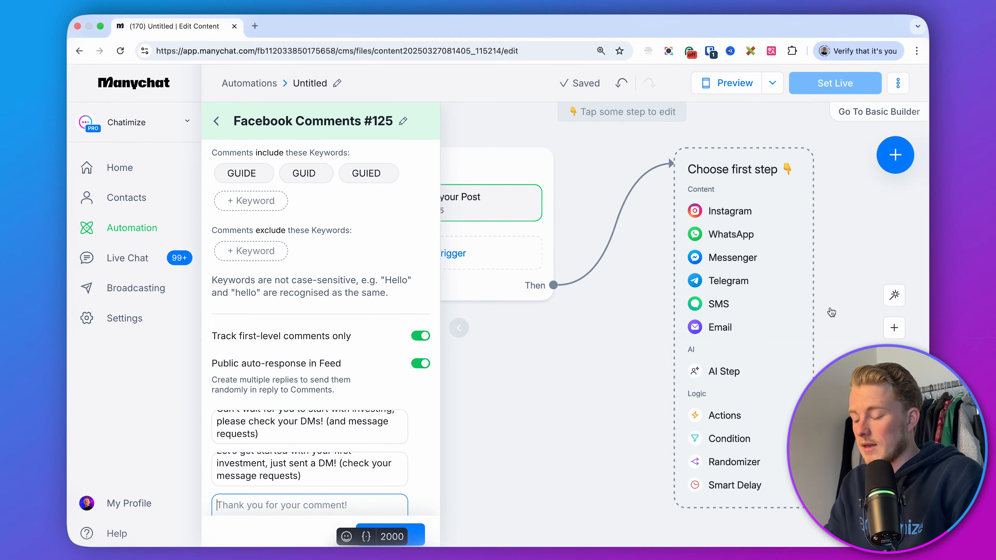
left_click(285, 512)
type("That’s the first step to investing! Check your DMs! (and message requests folder)")
scroll(331, 400, "down", 3)
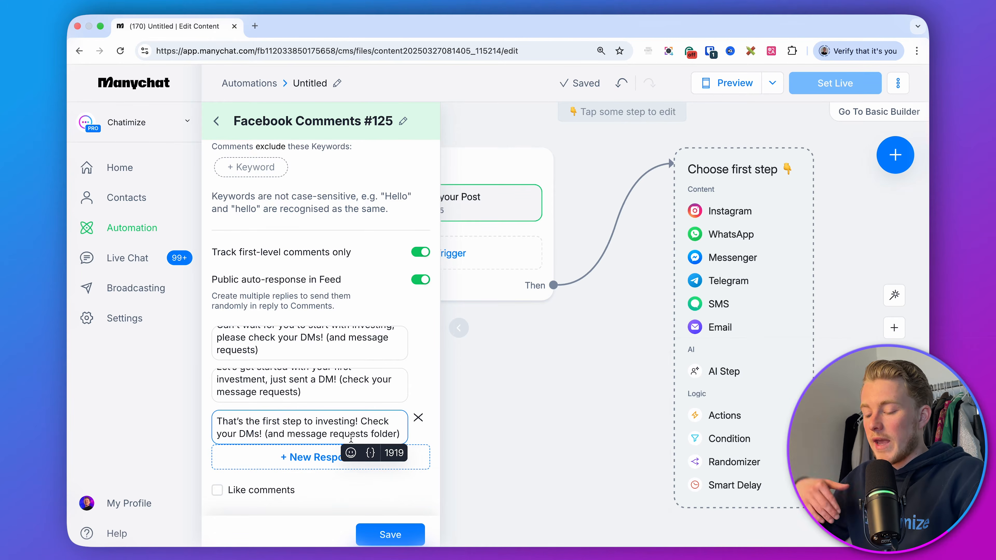
Replace "your DMs" in the first reply with "our Messenger Inbox".
scroll(349, 400, "up", 3)
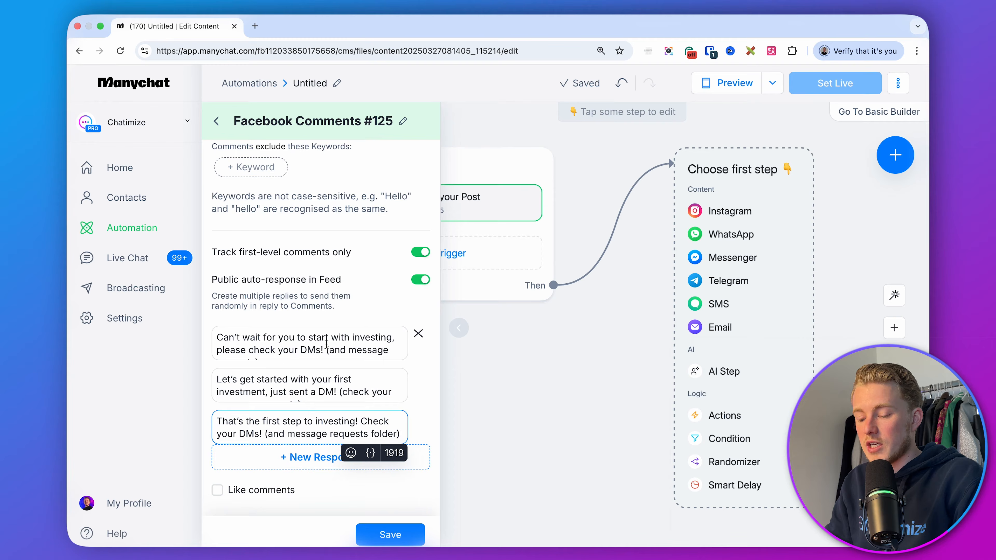
left_click_drag(320, 350, 283, 350)
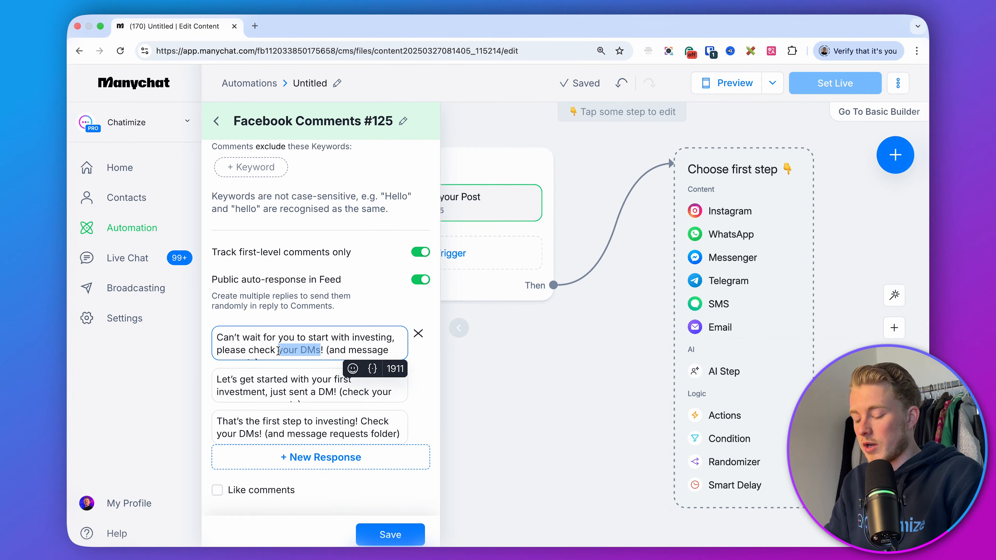
type("our Messenger I")
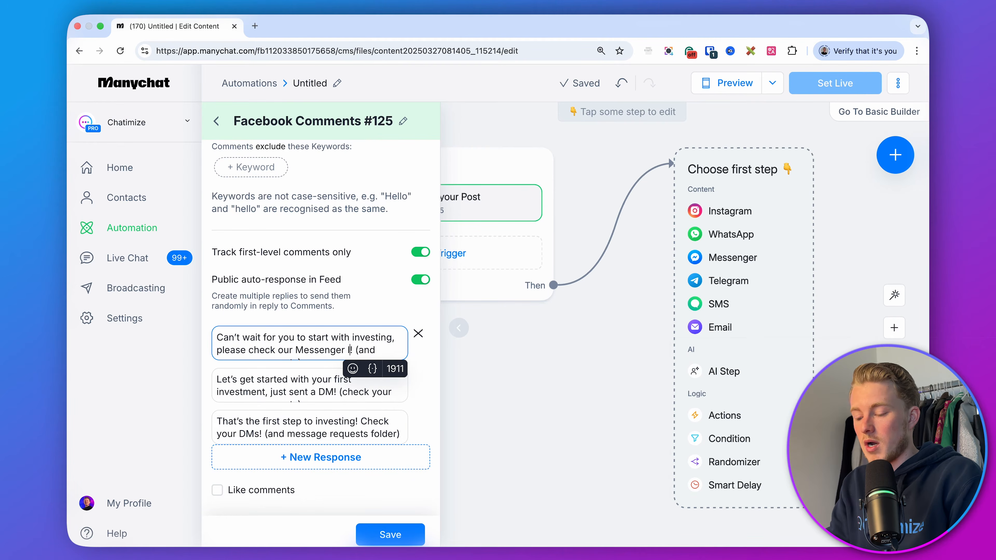
type("nbo")
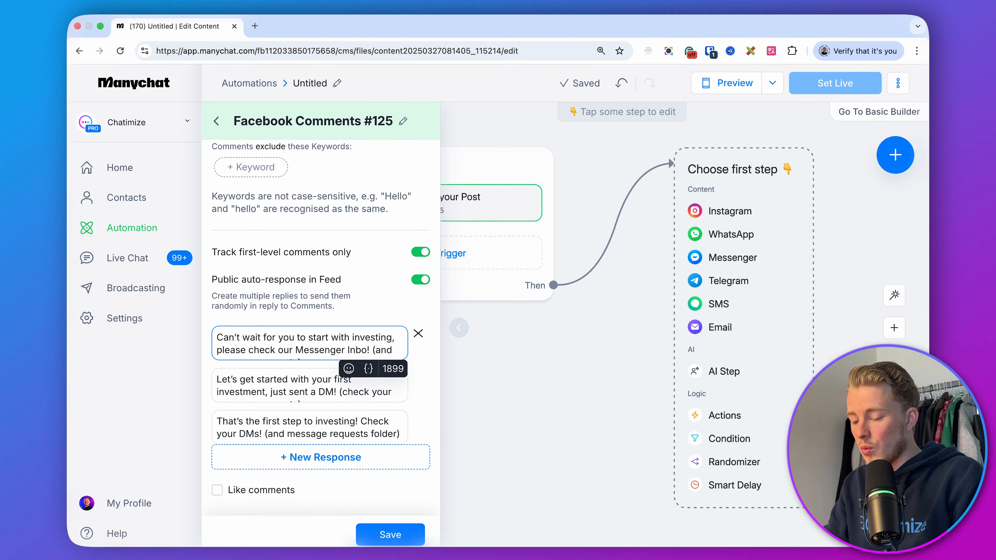
type("x")
Enable Like comments, save the comment trigger and close its settings.
left_click(358, 294)
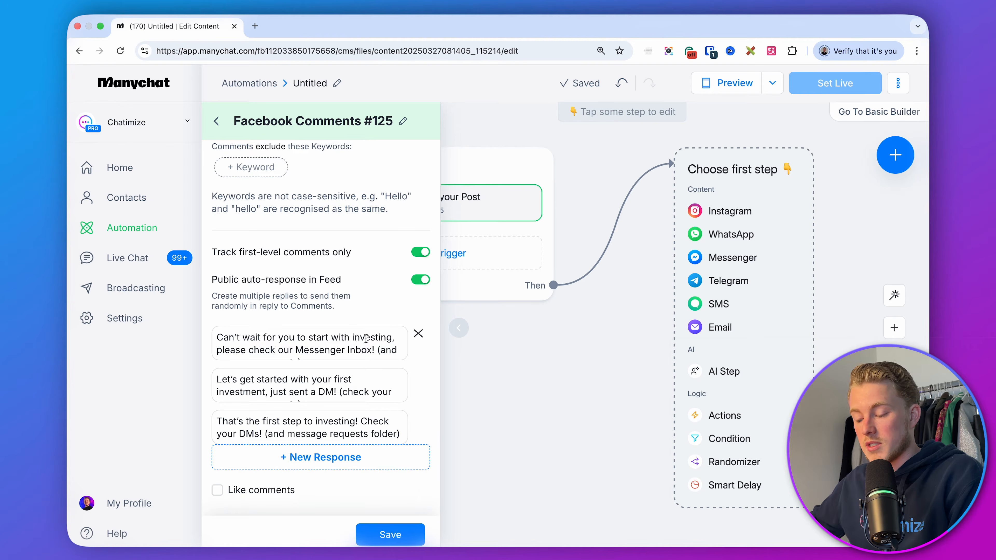
scroll(353, 389, "down", 1)
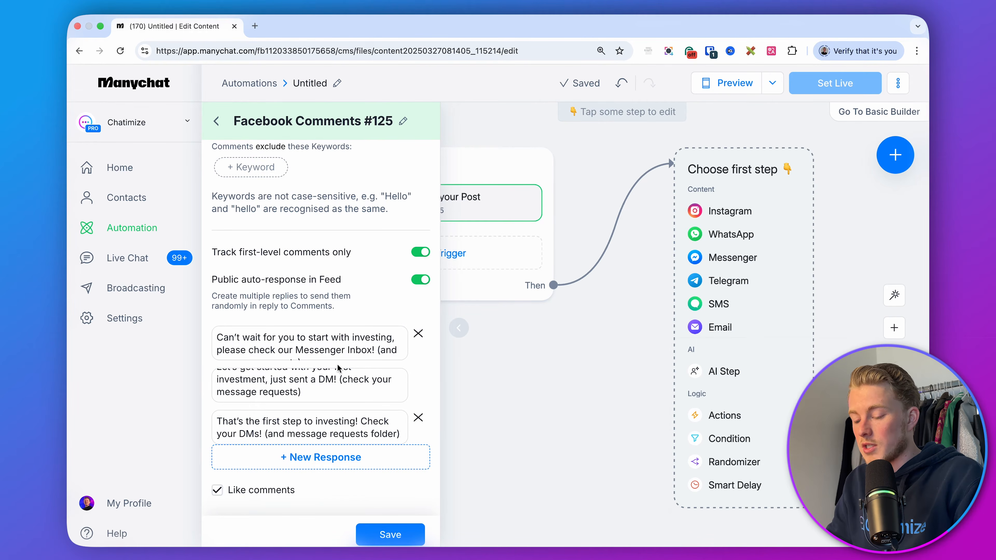
left_click(389, 536)
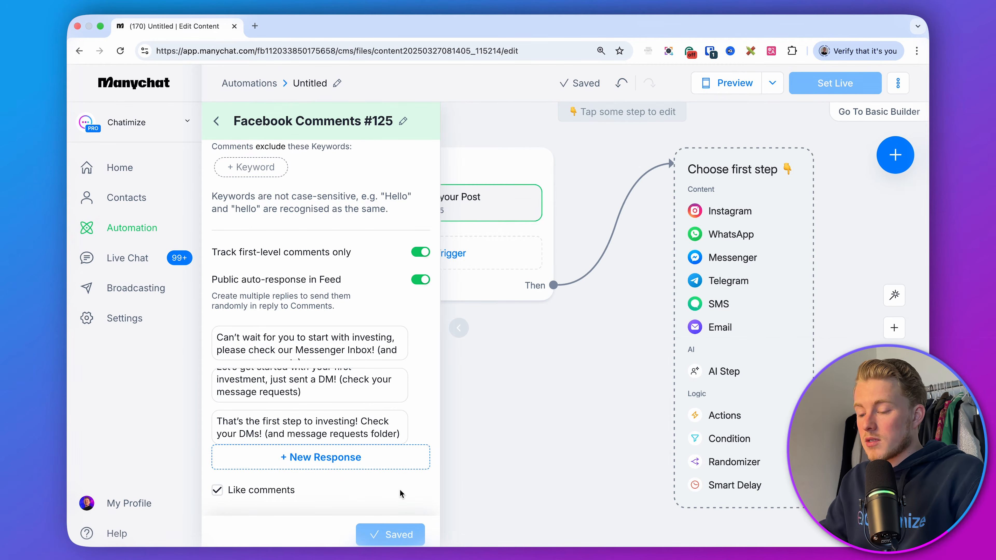
left_click(512, 387)
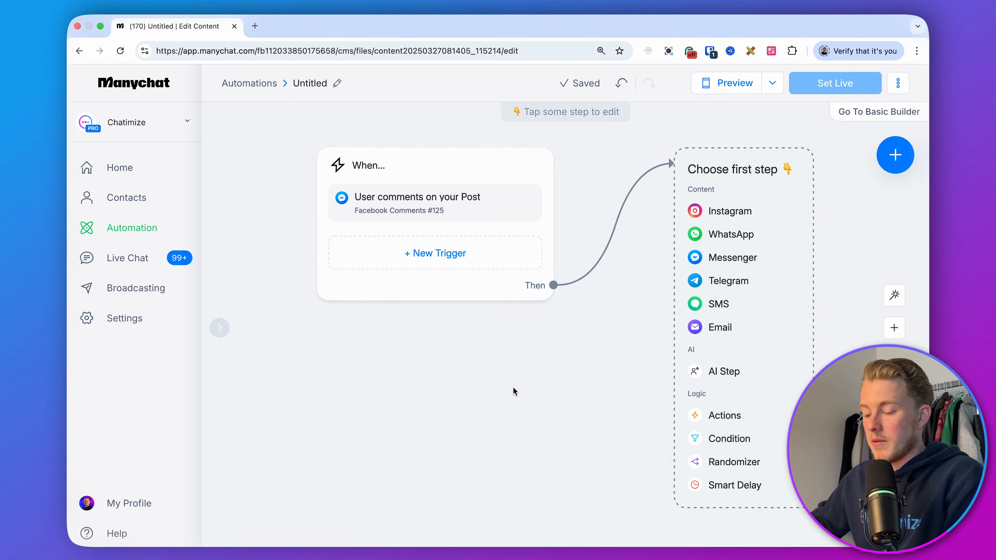
Add a second trigger for a Messenger message that detects specific words.
left_click(451, 253)
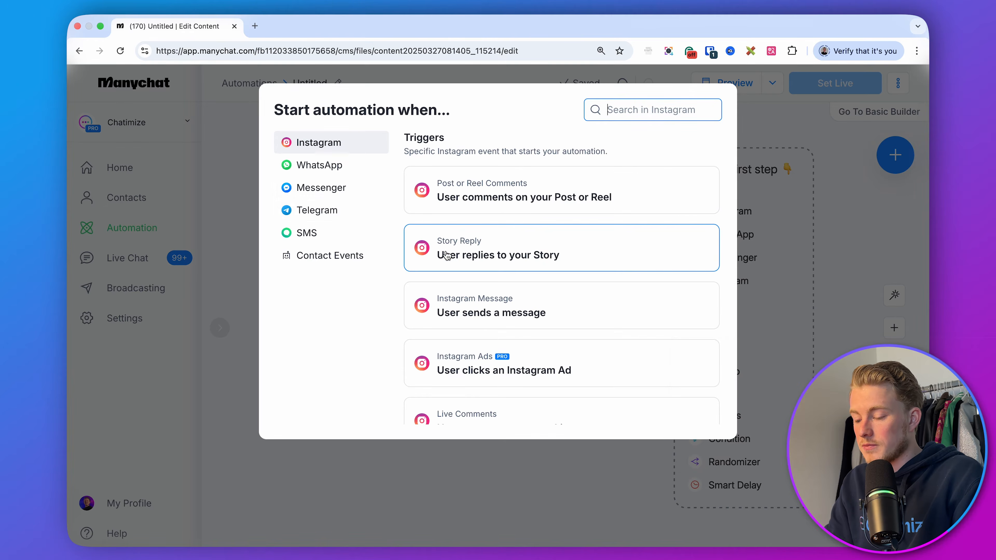
left_click(327, 195)
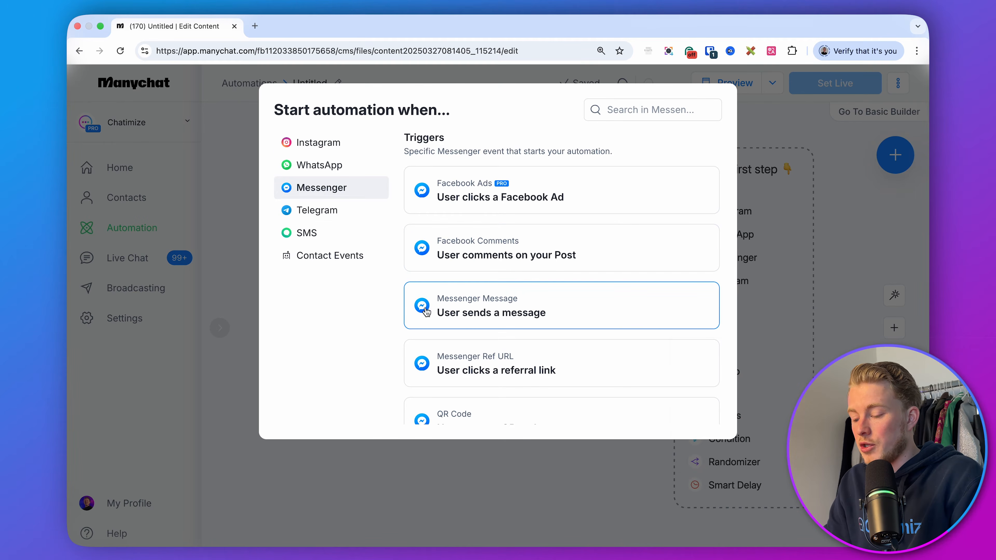
left_click(498, 310)
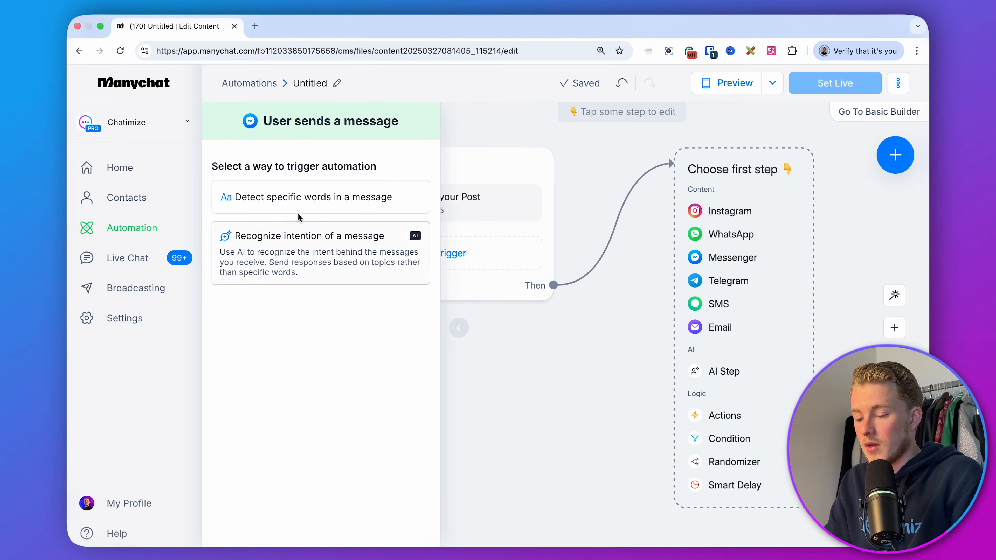
left_click(339, 209)
Set the message trigger condition to "Message begins with" and add the keyword GUIDE.
left_click(308, 174)
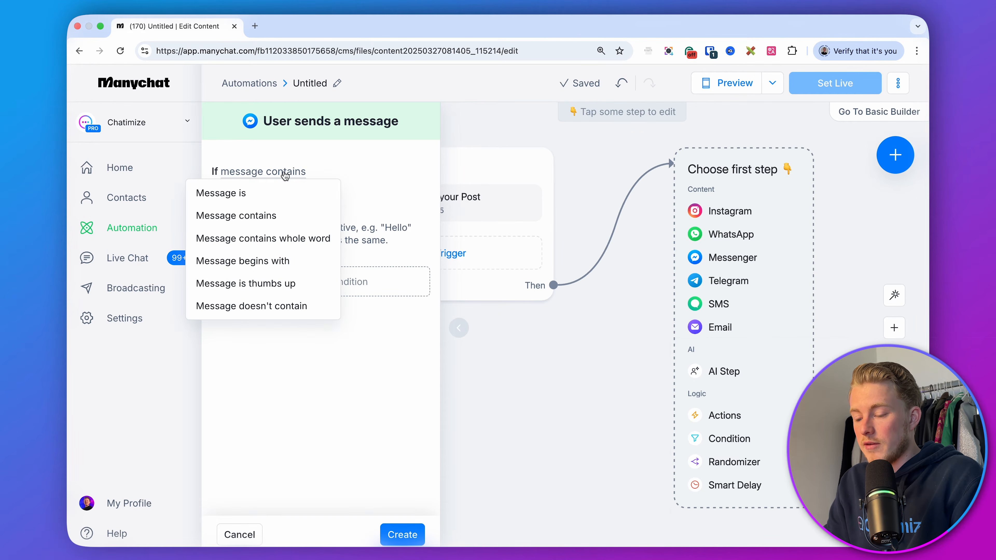
left_click(282, 262)
left_click(258, 199)
type("GUID")
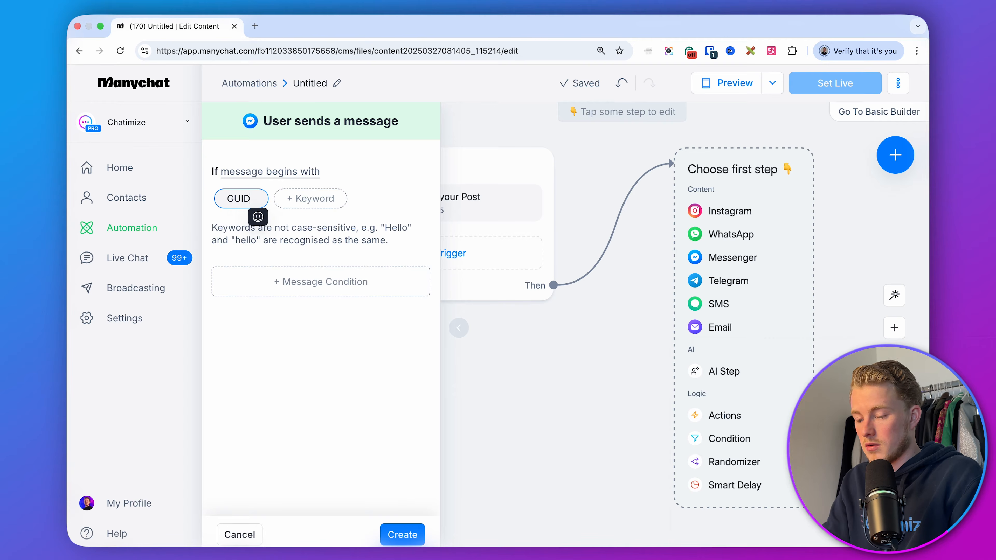
type("E")
key("Return")
Add the keywords GUID and GUIED, then create the message trigger and close its settings.
left_click(308, 198)
type("GUID")
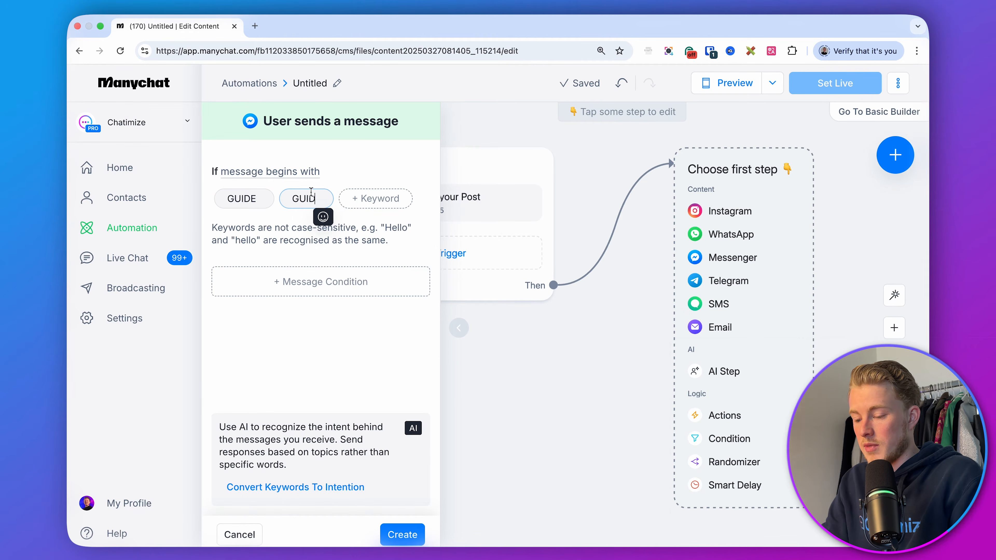
key("Return")
left_click(375, 198)
type("GUIED")
key("Return")
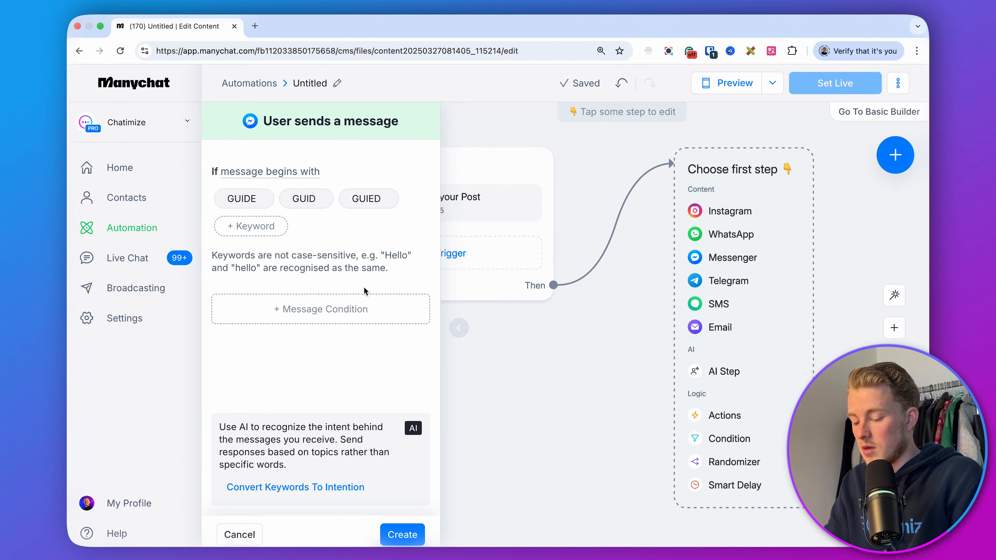
left_click(397, 536)
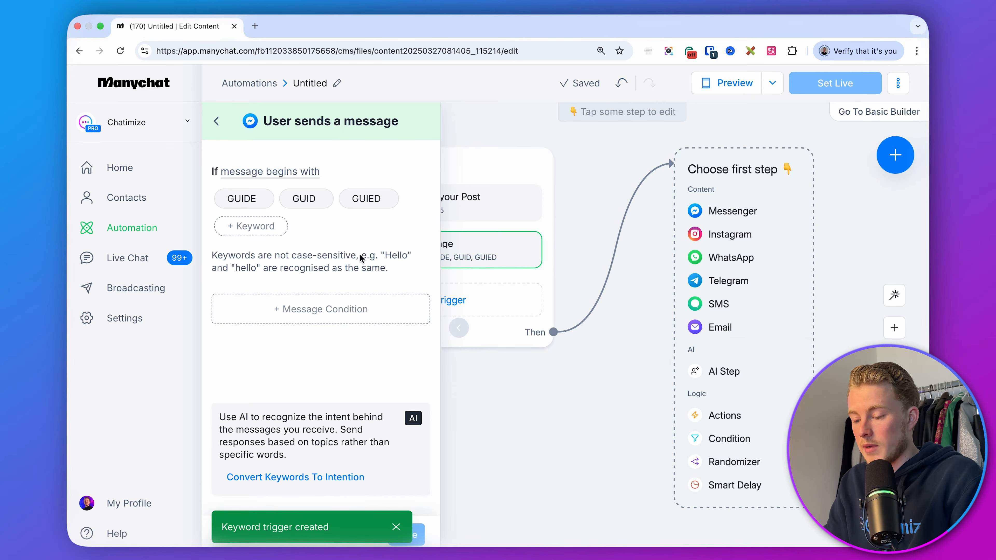
left_click(510, 416)
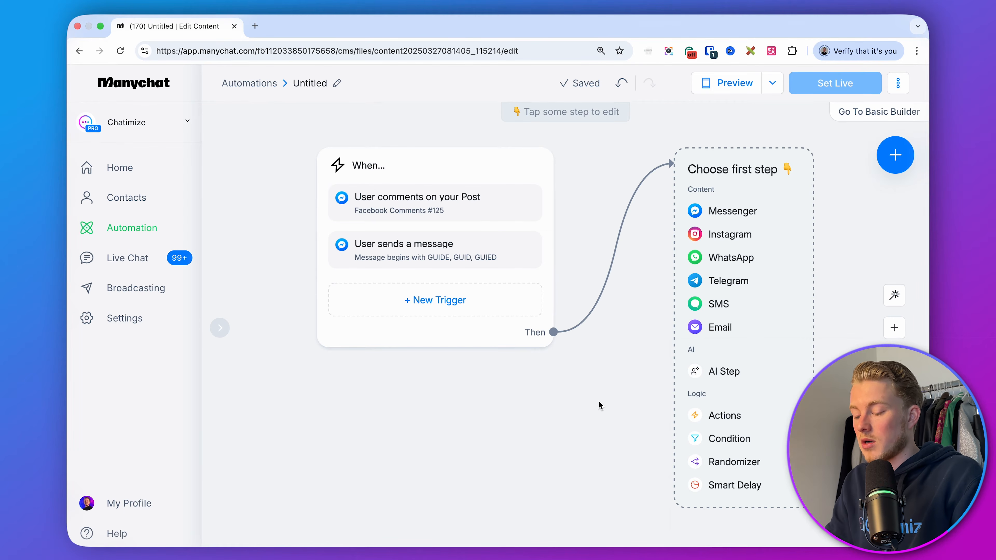
Add a Messenger message as the first step and set it to send as Comment Reply.
left_click_drag(599, 401, 416, 401)
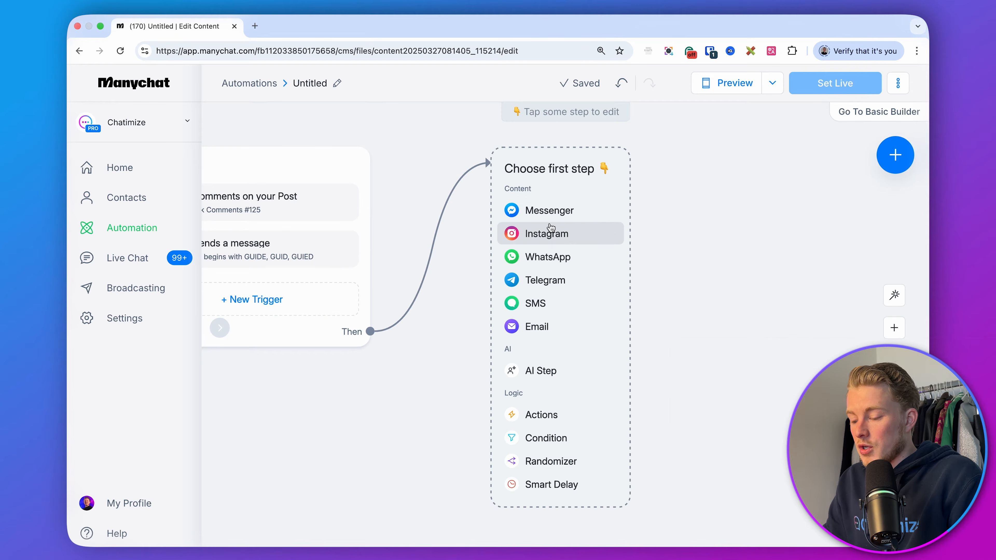
left_click(533, 211)
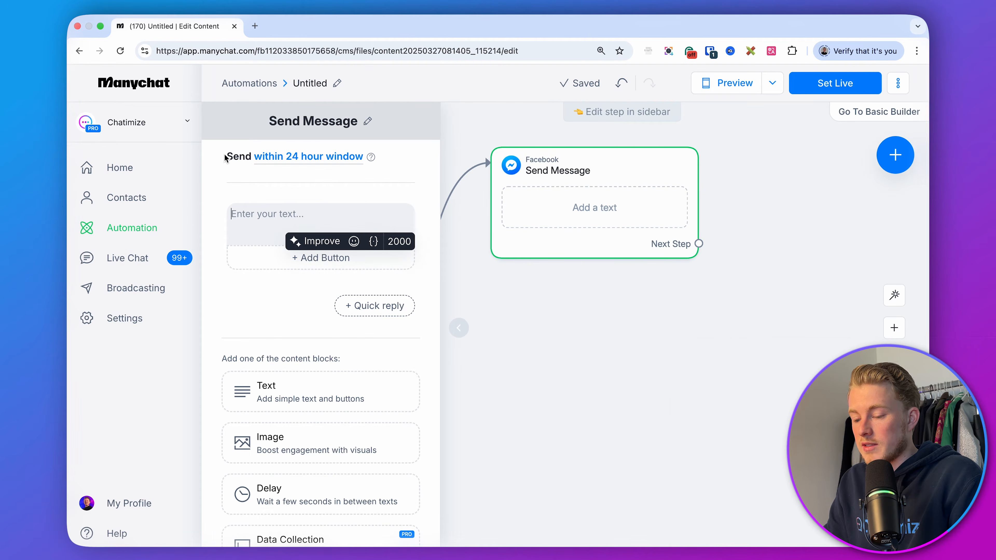
left_click(292, 157)
left_click(292, 222)
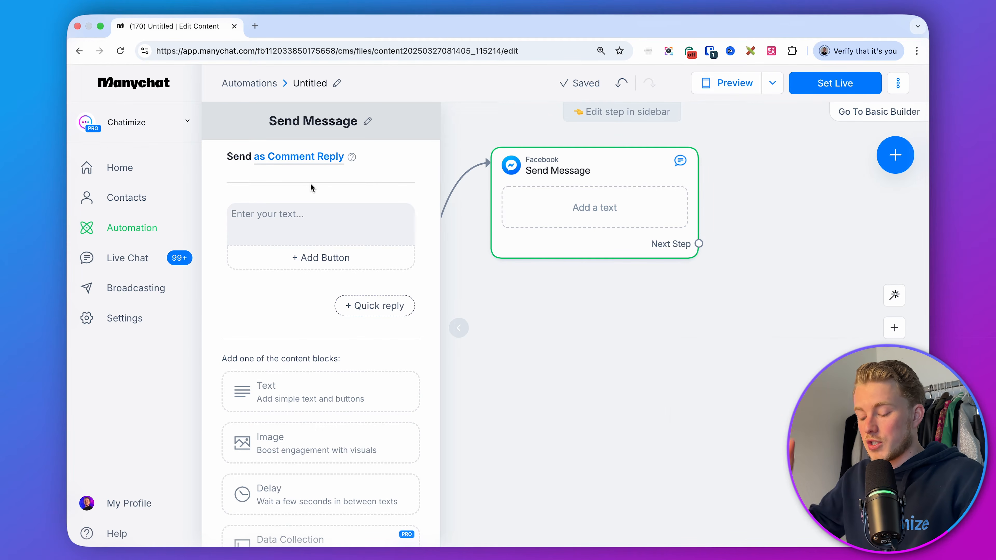
Paste the prepared message offering the FREE Investing Guide into the message's text block.
left_click(317, 217)
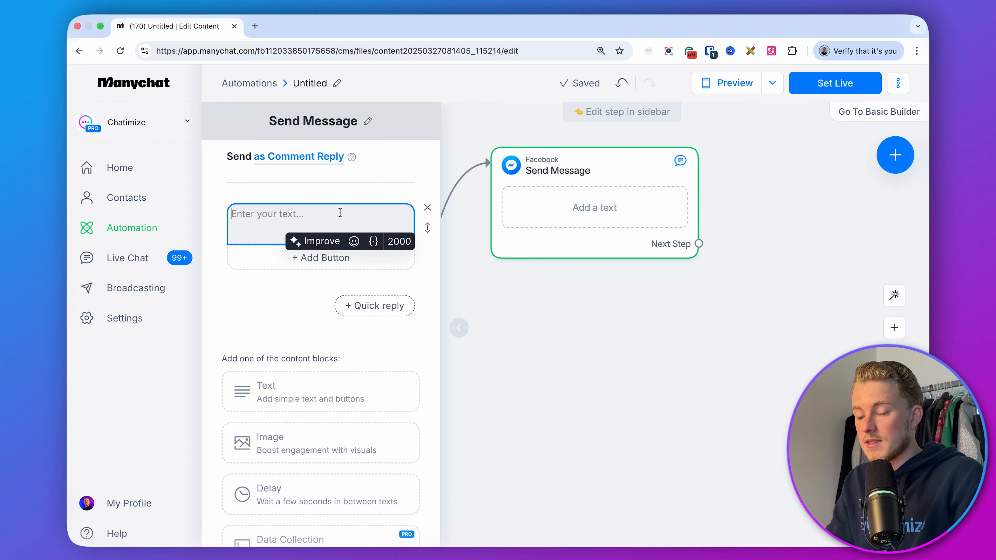
left_click(292, 298)
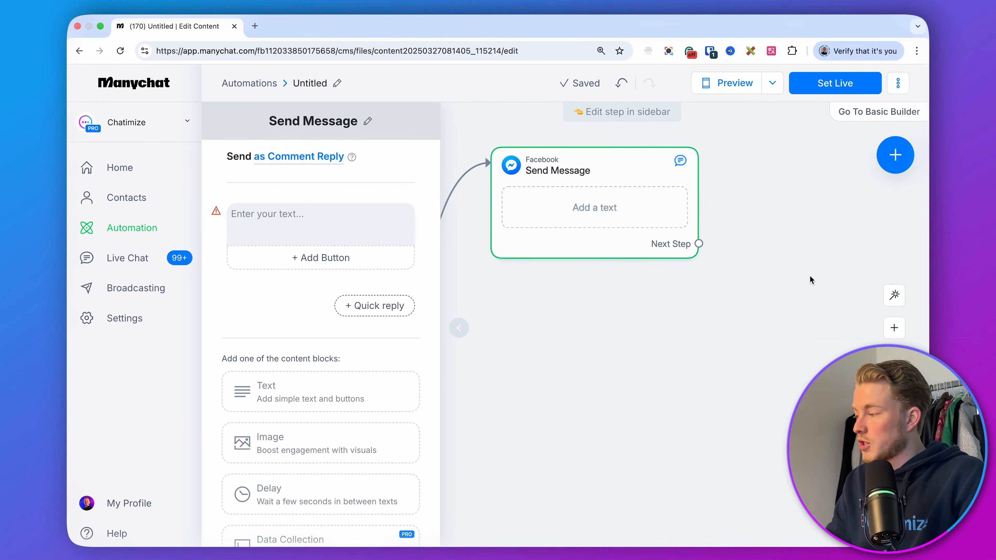
key("super+Tab")
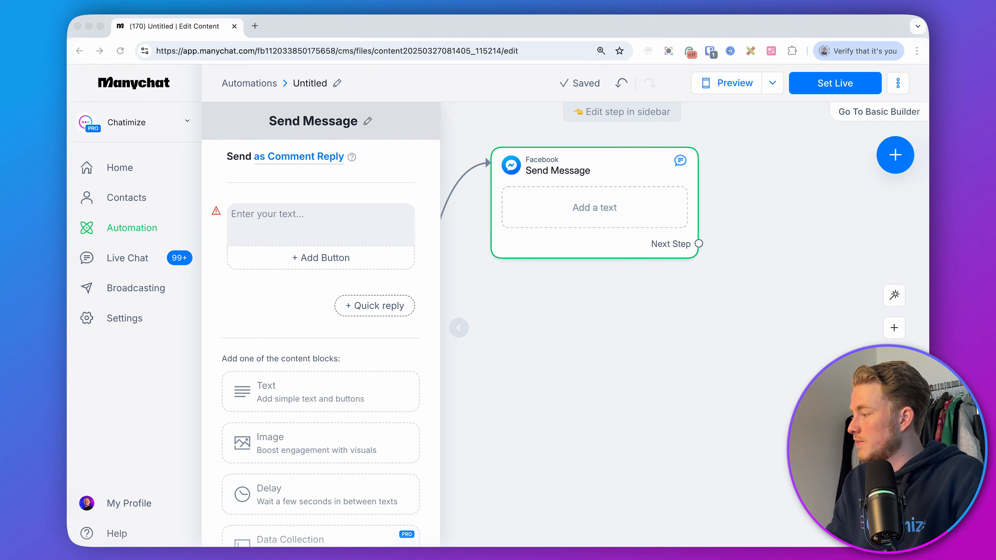
left_click(338, 216)
type("Looks like you’re ready to make your first investment and earn some passive income!  Get instant access to my FREE Investing Guide and learn the exact steps to grow your money the right way—without the guesswork.  Just click the button below to get your free guide now 👇")
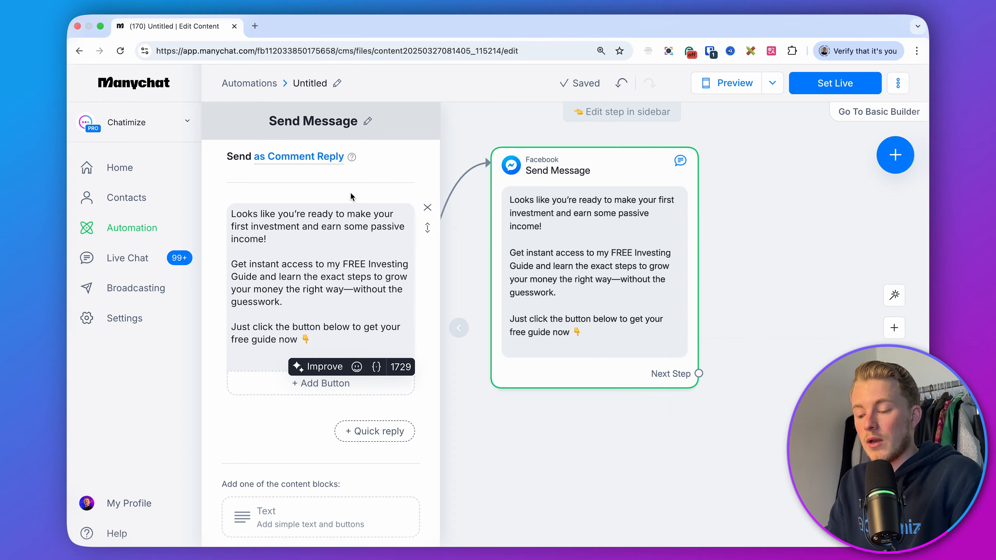
key("BackSpace")
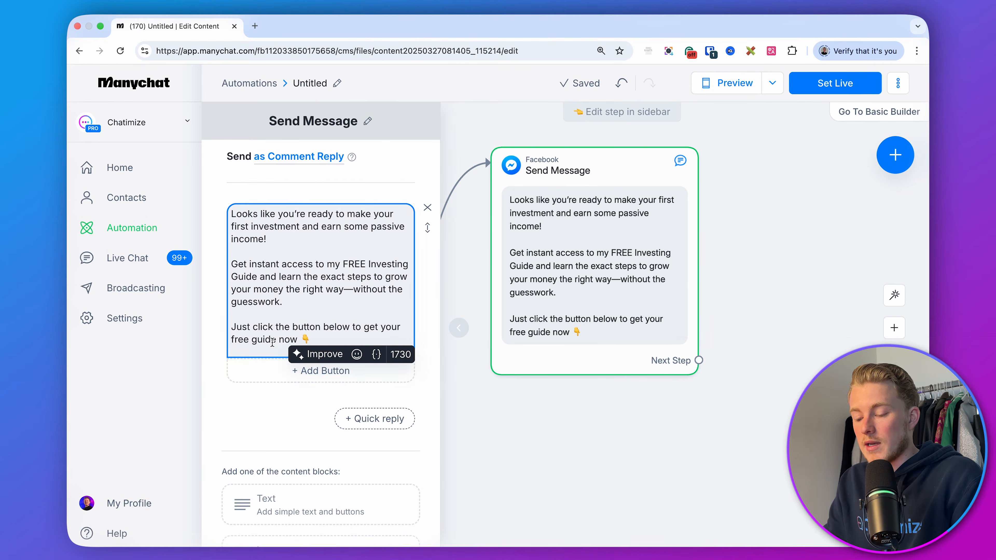
Add a button to the message titled "✅ YES, send it over!".
left_click(280, 376)
key("BackSpace")
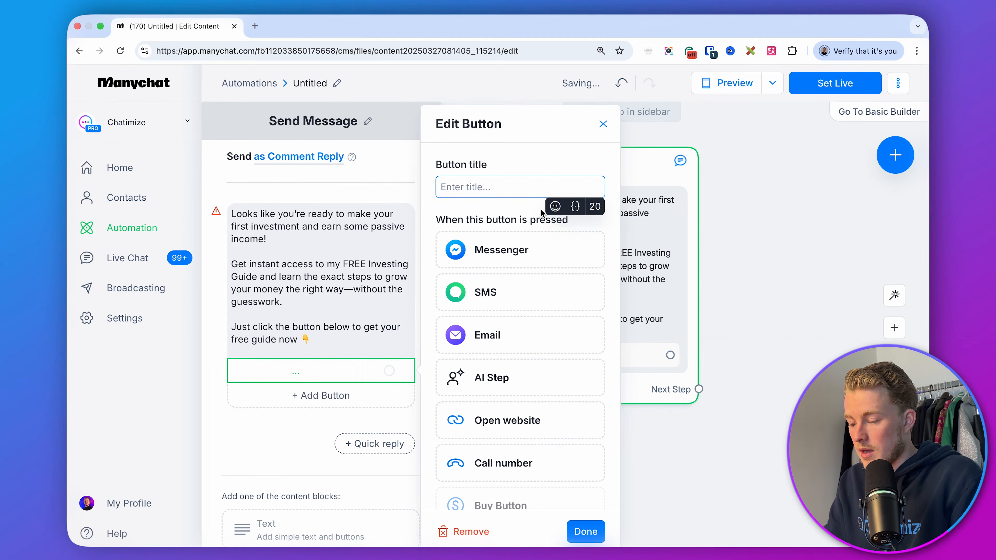
left_click(556, 206)
left_click(577, 309)
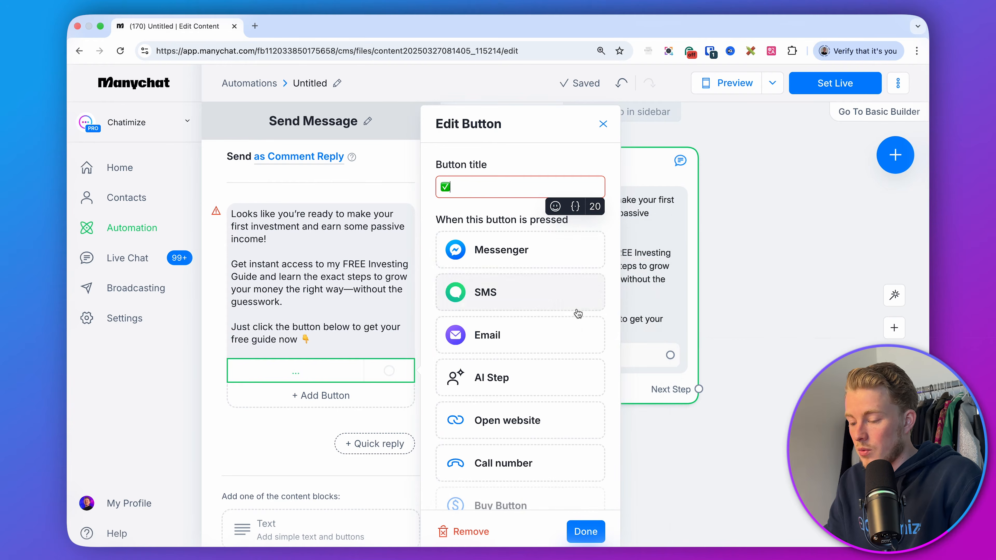
type("YES, sen")
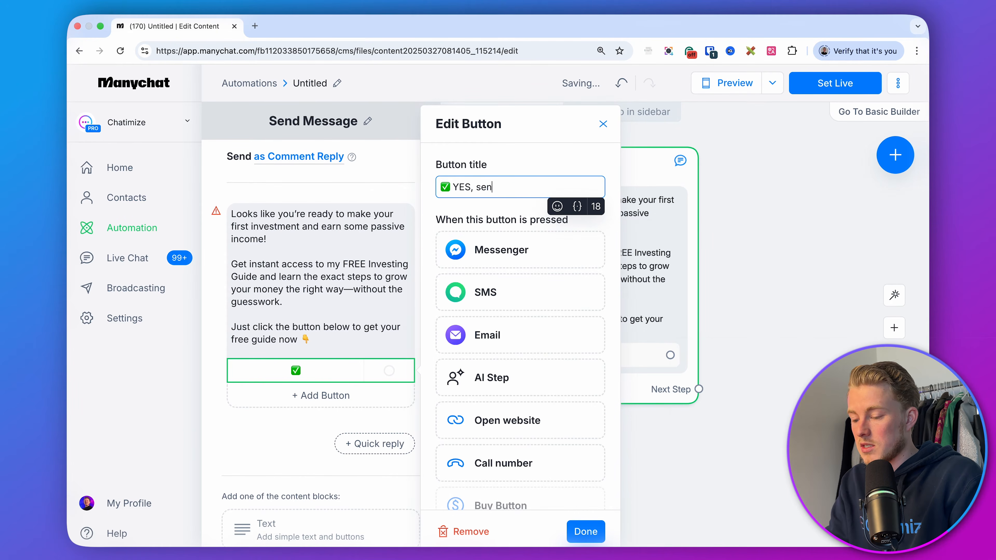
type("d it over!")
left_click(658, 481)
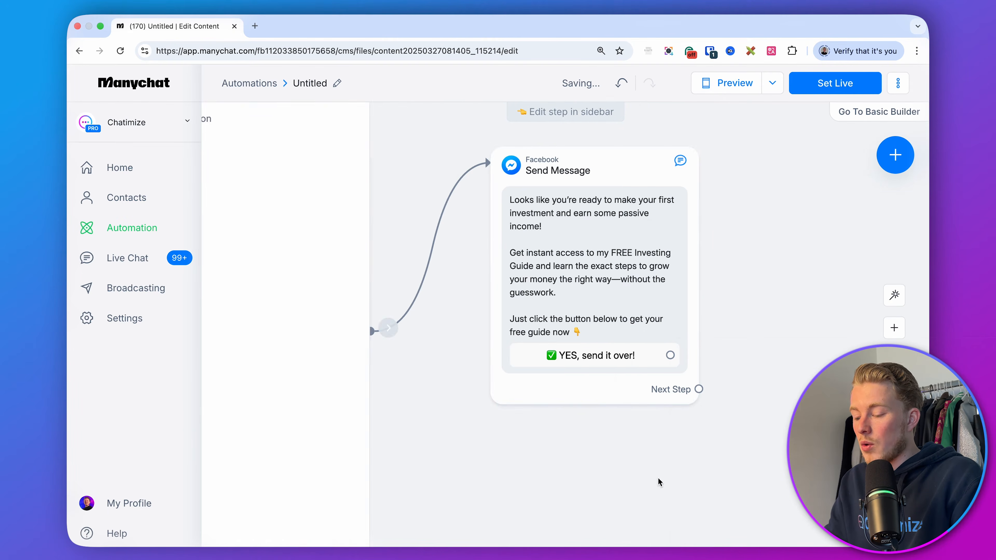
left_click_drag(767, 295, 627, 312)
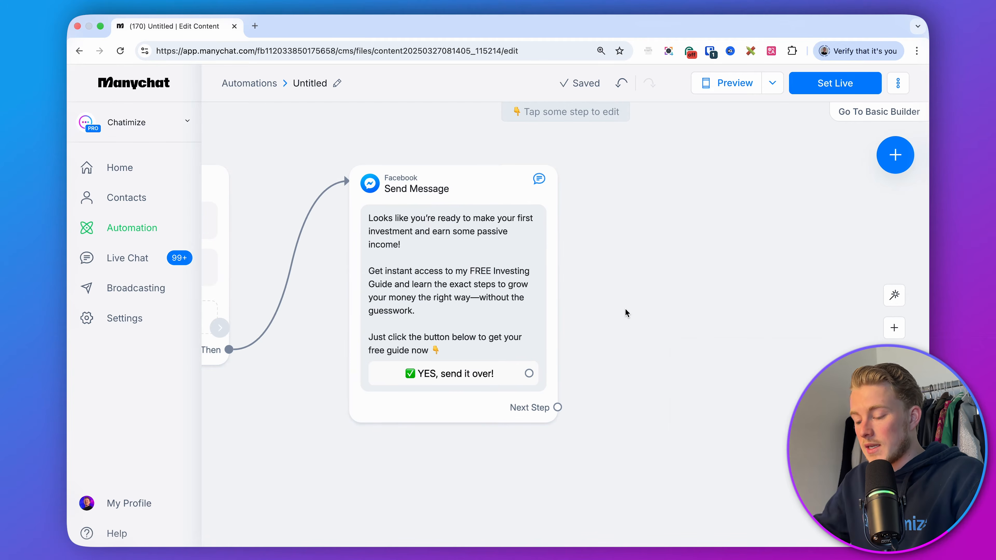
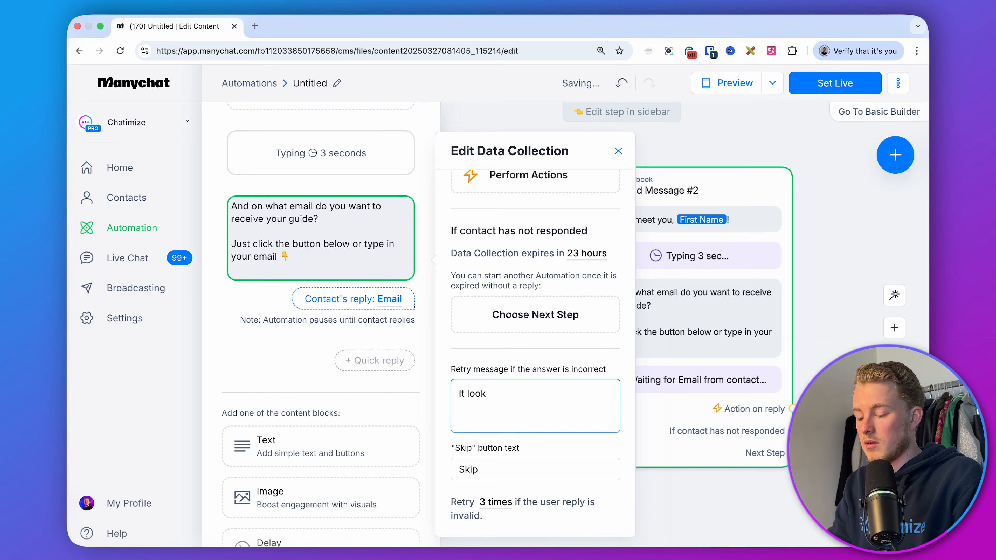
Set the retry message for an incorrect email to "It looks like this isn't a correct email. Could you try it again? Please enter your email below 👇".
type("e this isn't a")
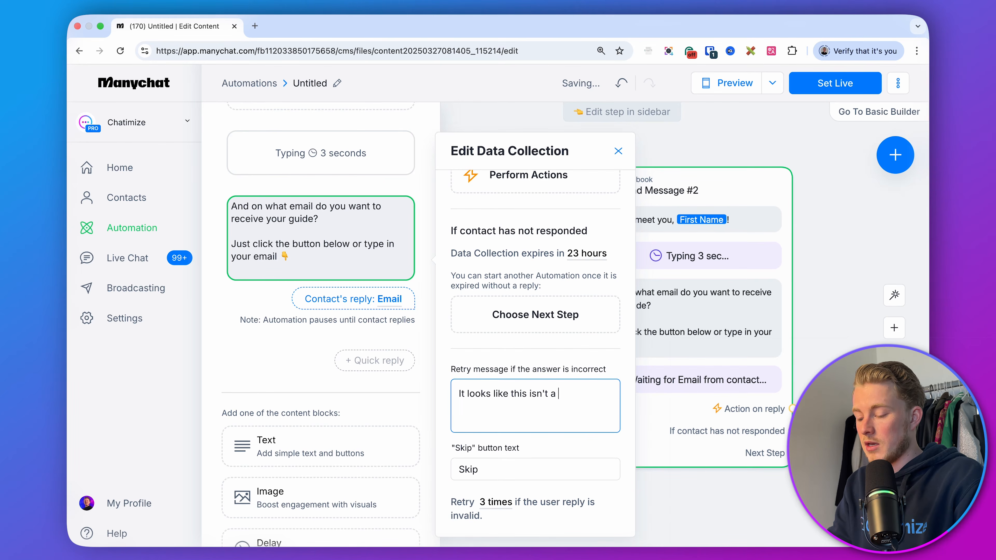
type(" correct email. Could you")
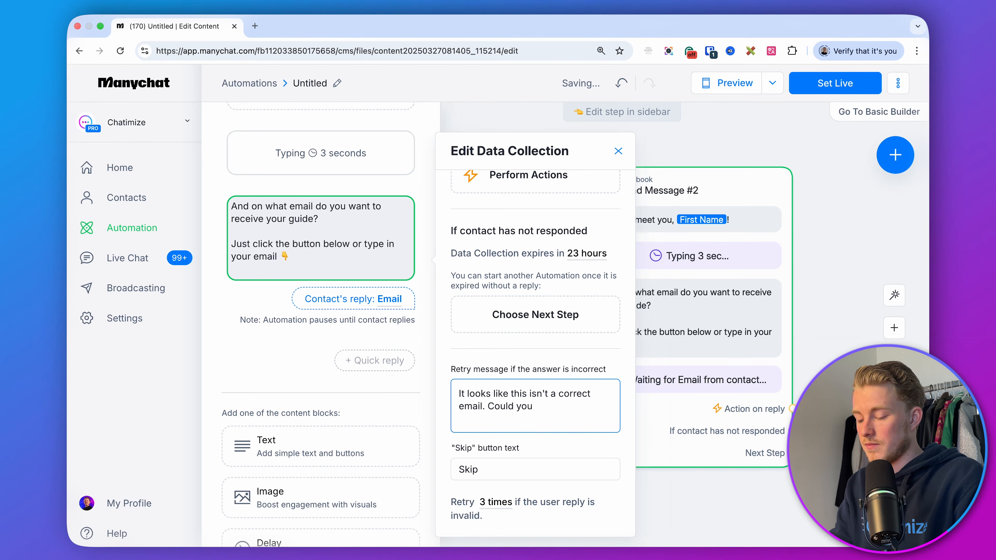
type(" try it again? Please enter your me")
type("ail below")
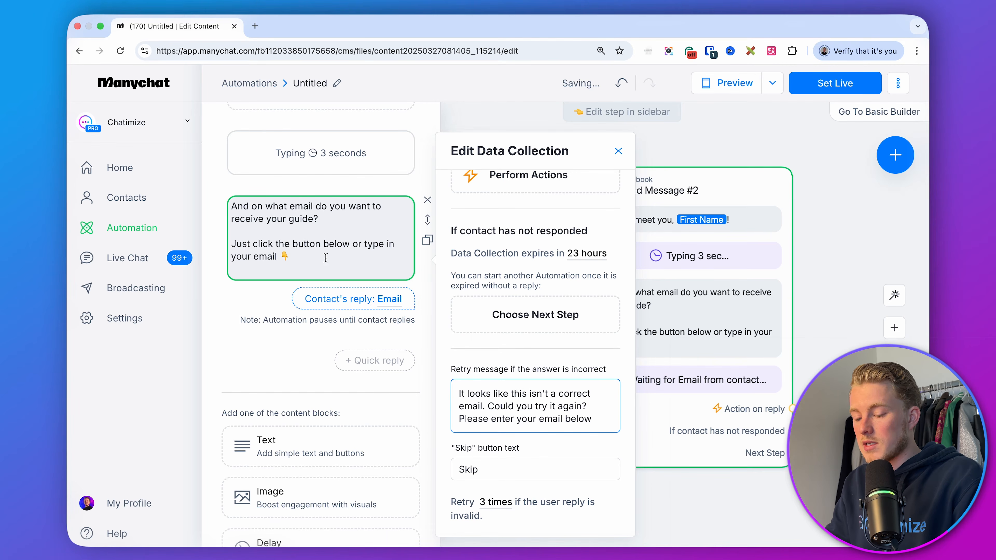
left_click(353, 251)
left_click(602, 419)
type("👇")
left_click_drag(604, 419, 455, 376)
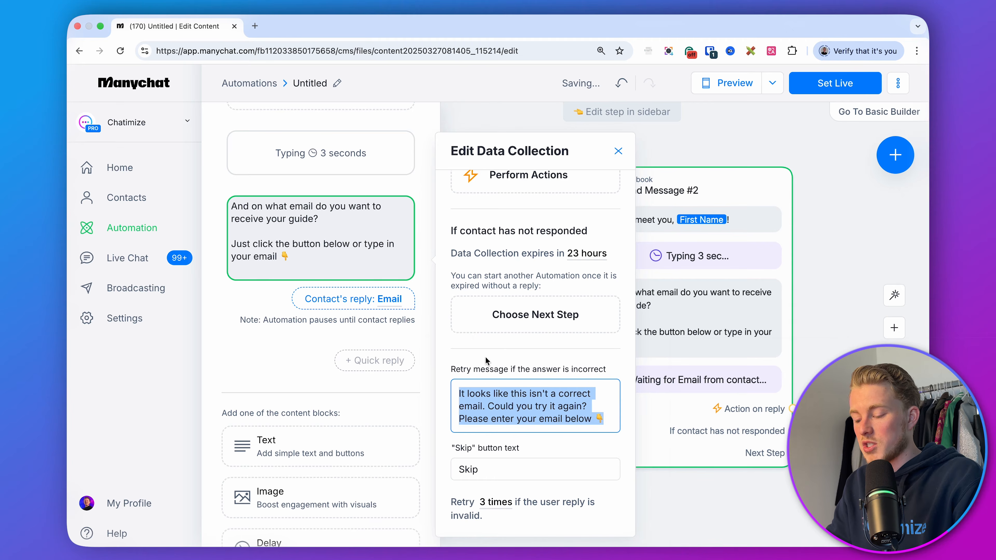
left_click(489, 466)
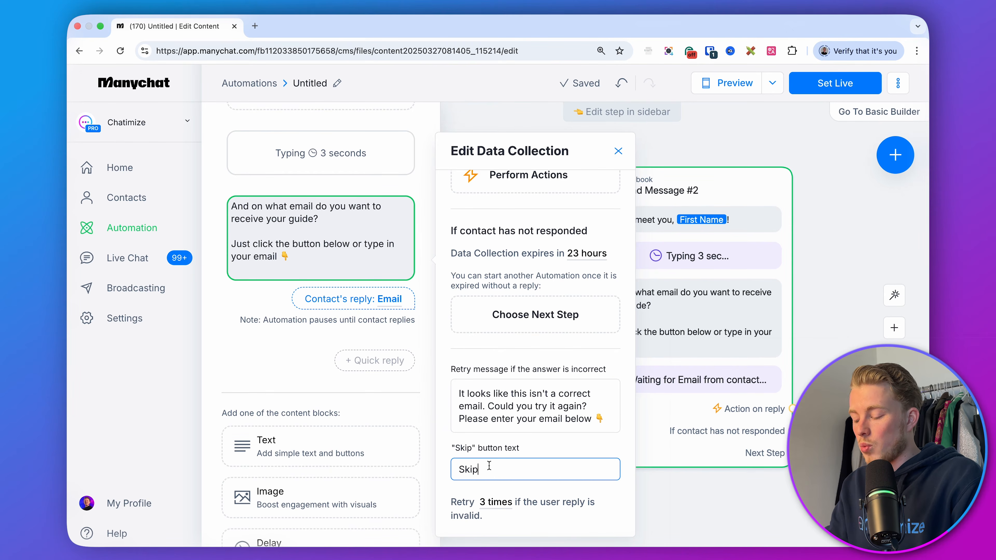
double_click(489, 465)
key("Escape")
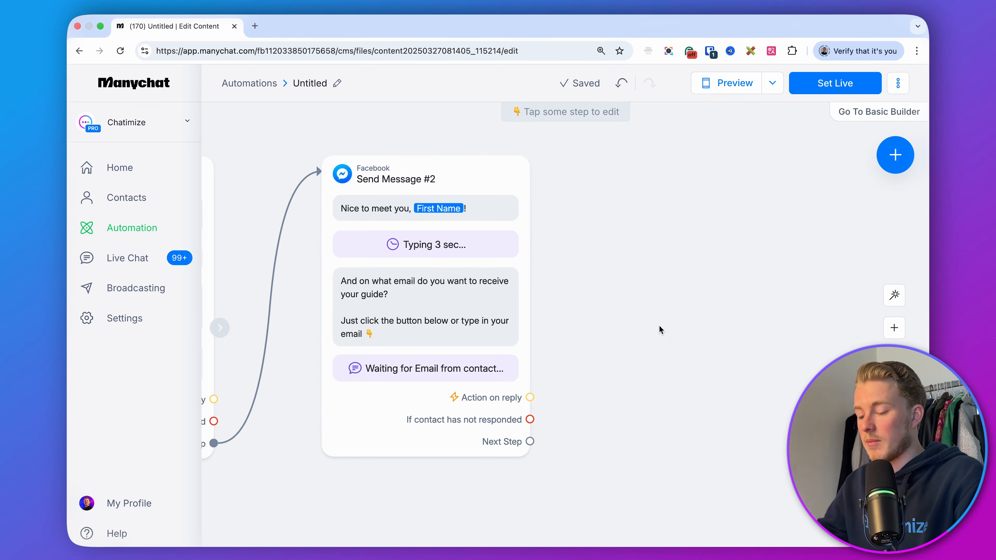
Add a new message after Send Message #2 and paste the "You're all set" text with the First Name field inserted.
left_click_drag(529, 442, 645, 171)
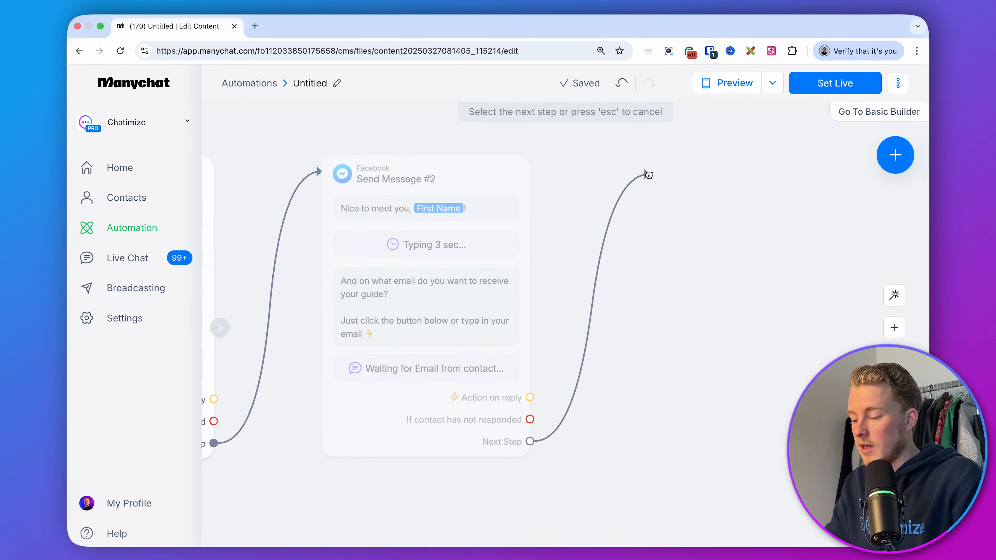
left_click(674, 175)
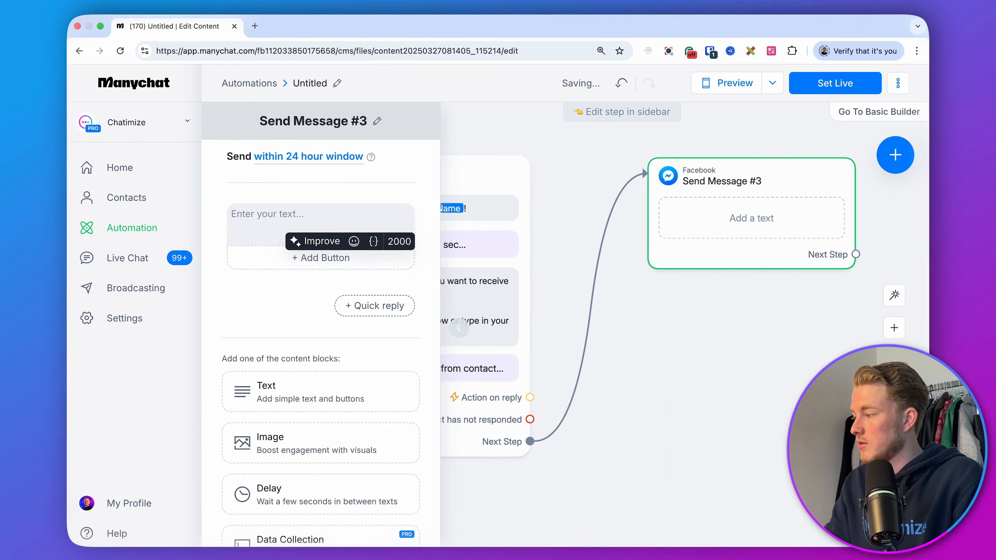
key("super+Tab")
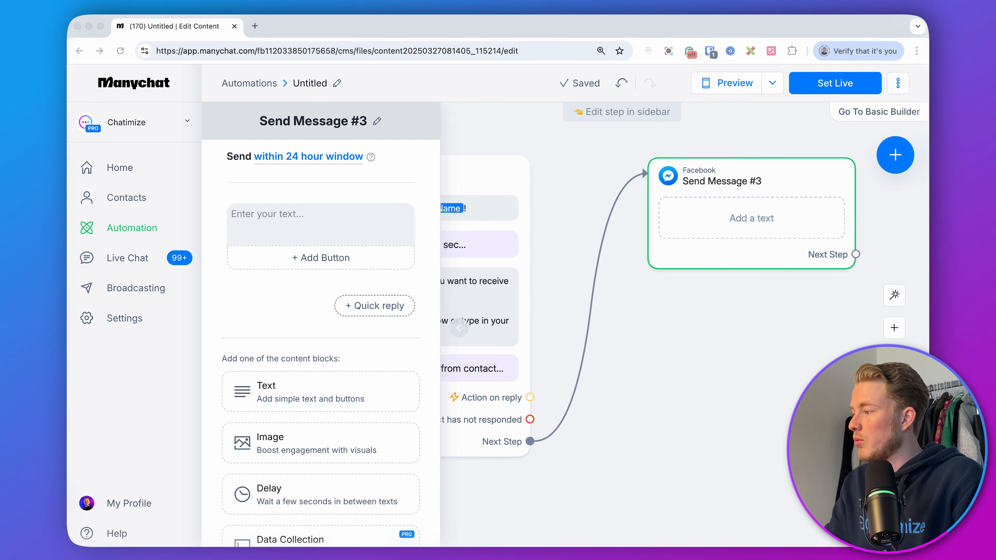
key("super+Tab")
type("You’re all set, fist_name!  Can’t wait for you to get started with investing!  Just click the button below to get instant access 👇")
key("BackSpace")
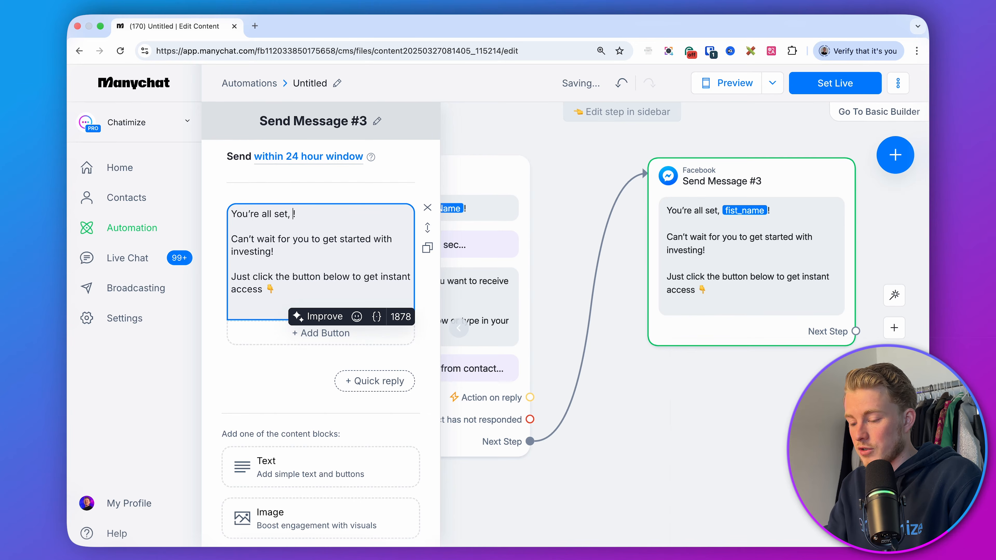
type("{first")
left_click(467, 229)
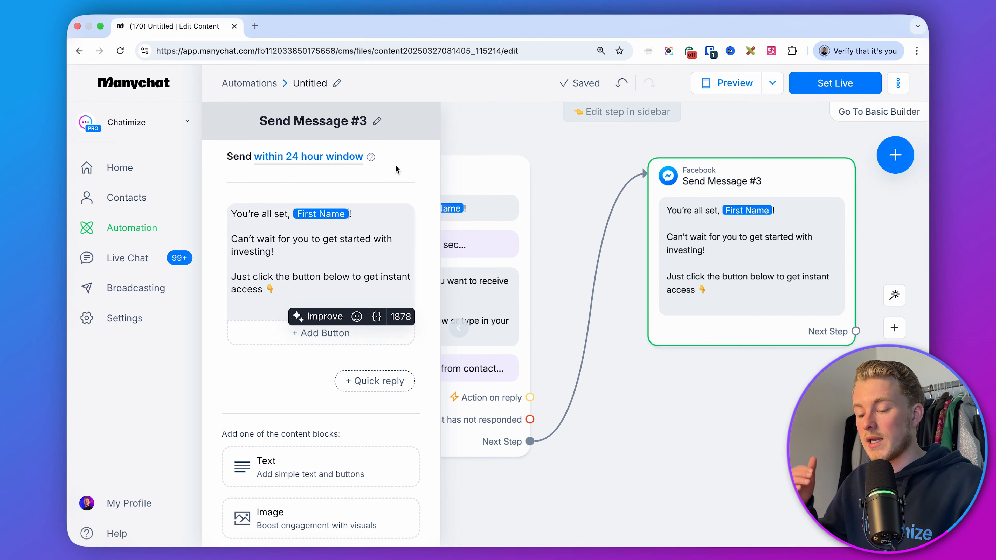
key("BackSpace")
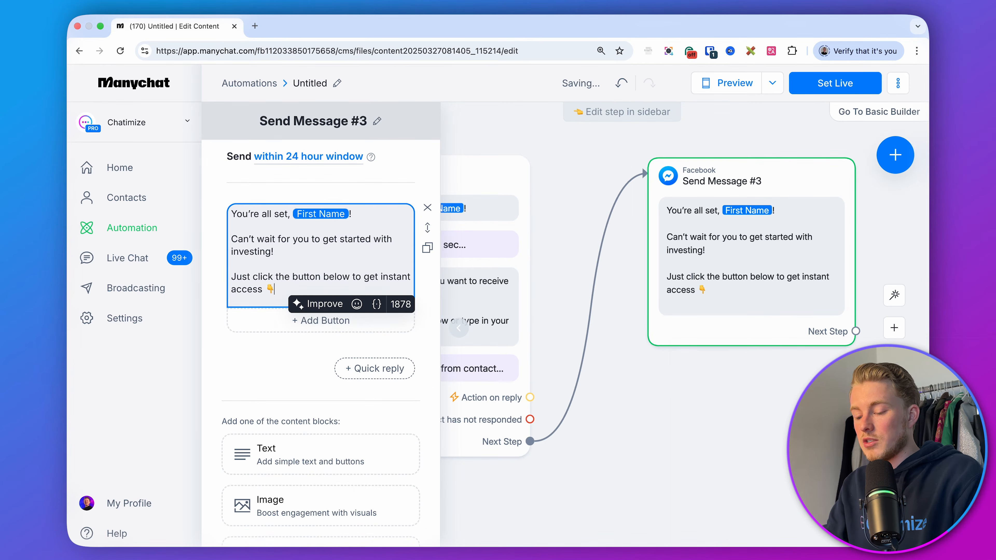
Add a button to the new message titled "🚀 Access Free Guide".
left_click(321, 320)
type("Acce")
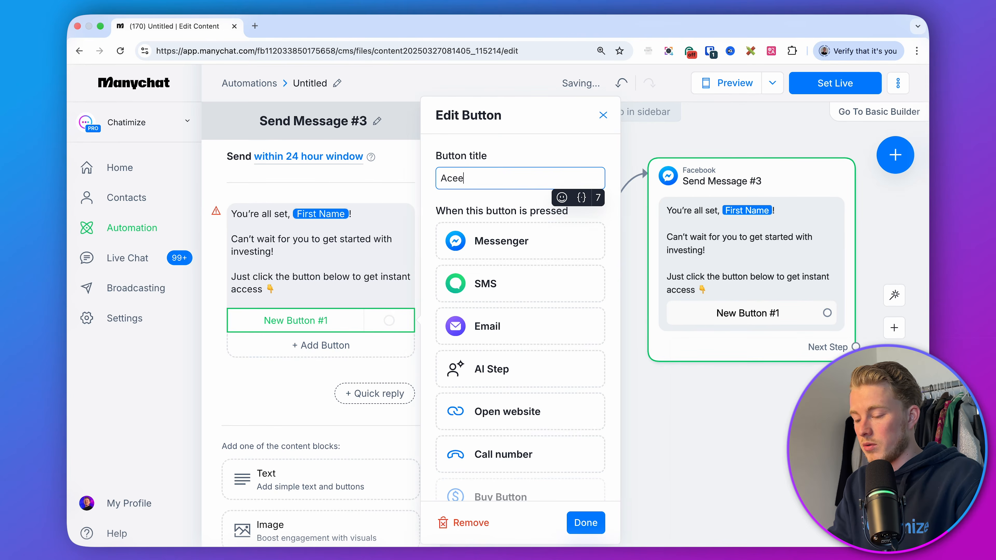
type("ss Free Guide")
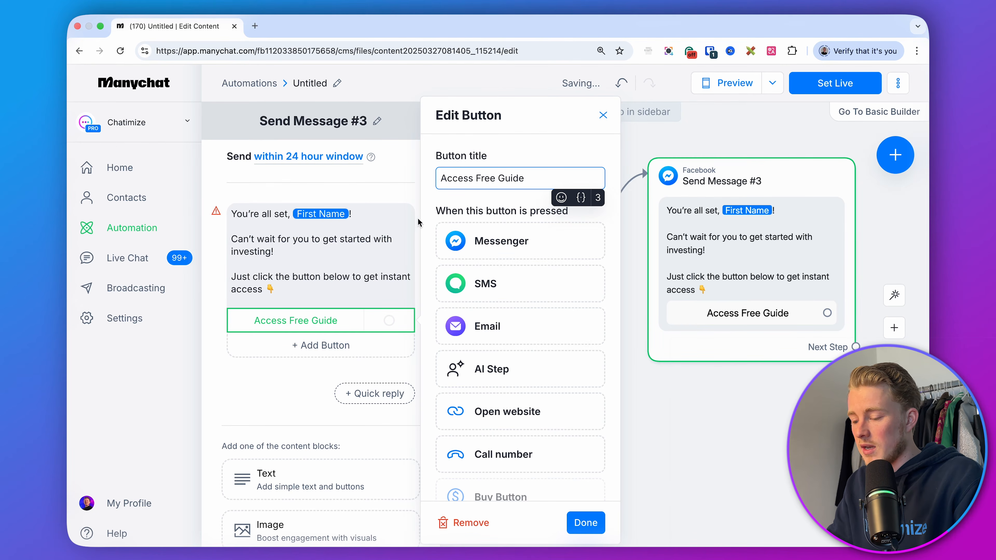
left_click(561, 198)
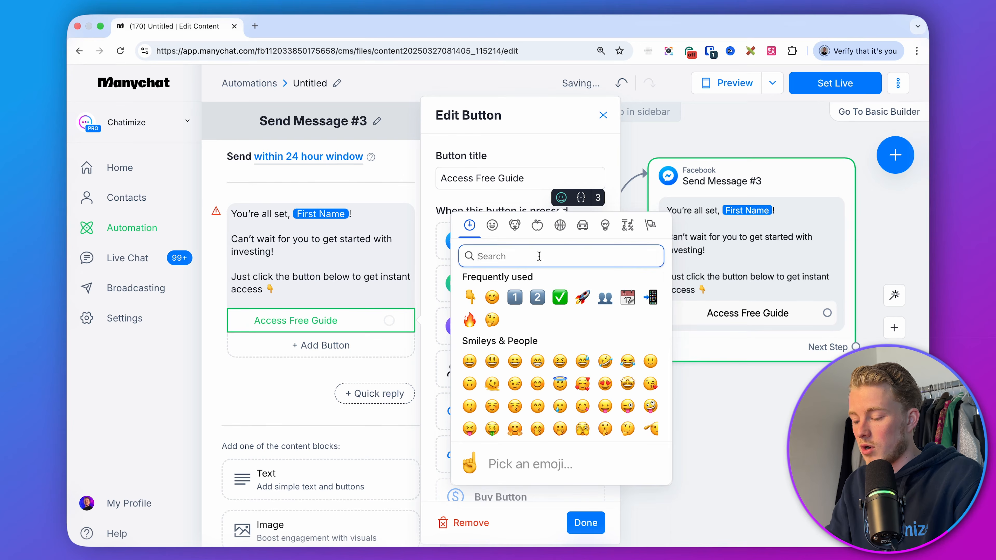
left_click(582, 297)
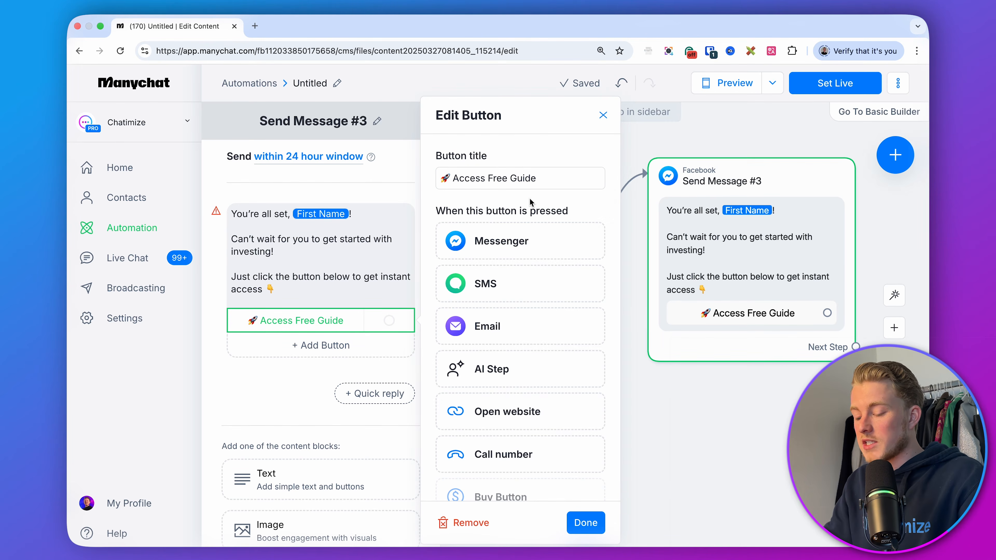
left_click(507, 406)
mouse_move(508, 375)
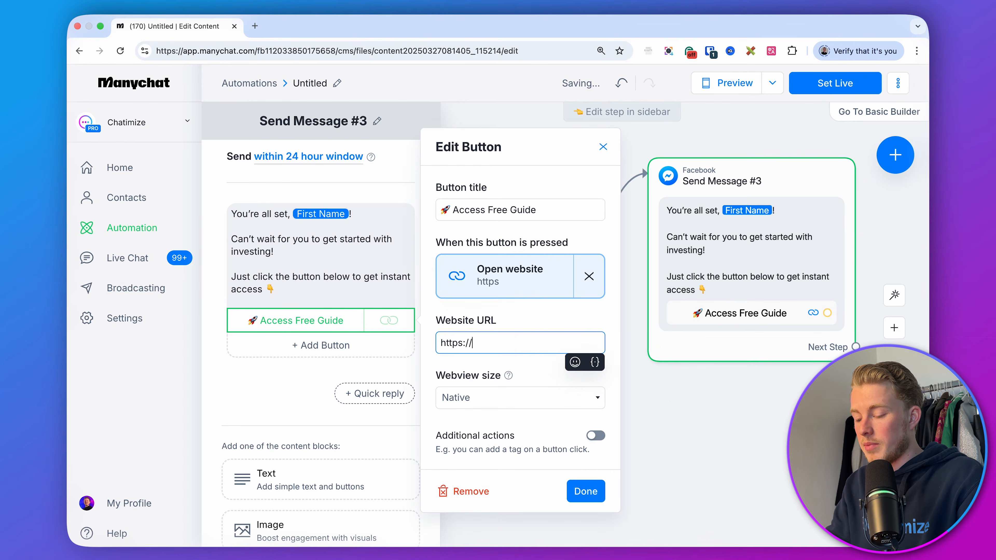
type("mzi")
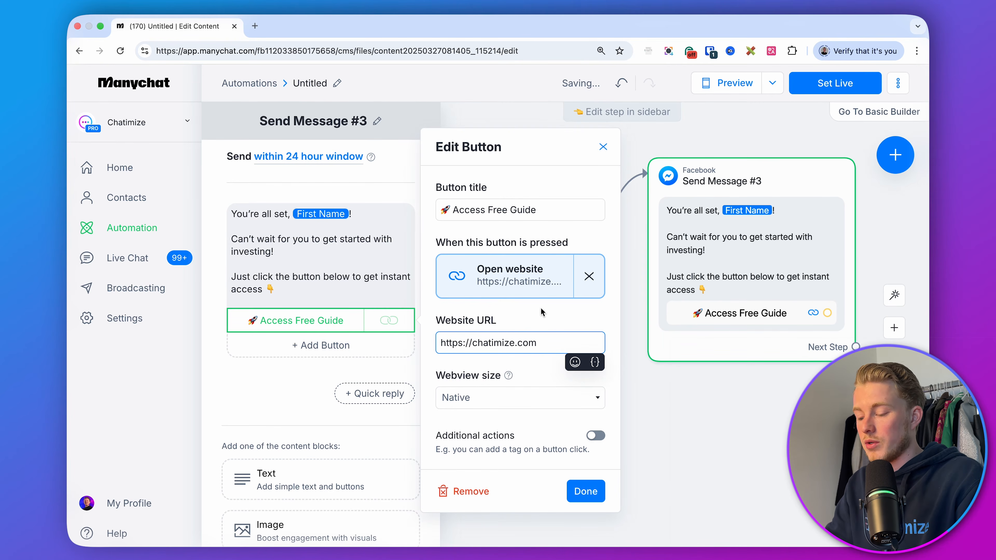
left_click(585, 490)
left_click(612, 441)
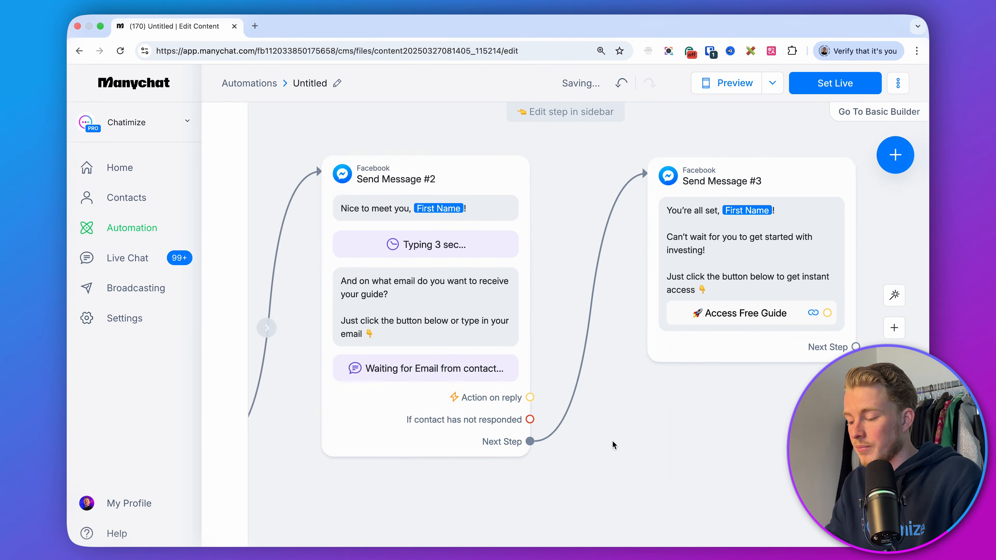
Set the automation live.
scroll(612, 440, "down", 5)
left_click_drag(612, 441, 767, 322)
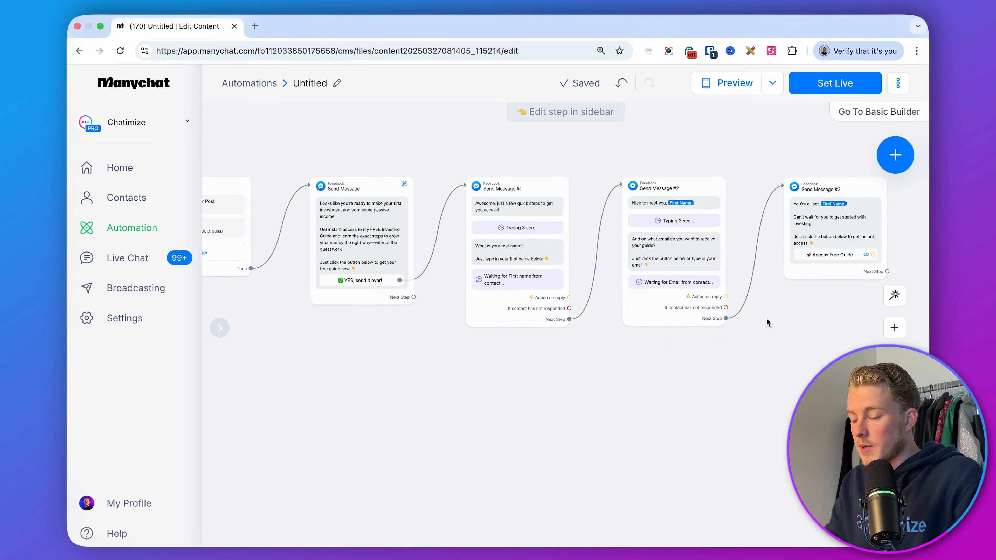
left_click(839, 83)
left_click_drag(712, 147, 770, 175)
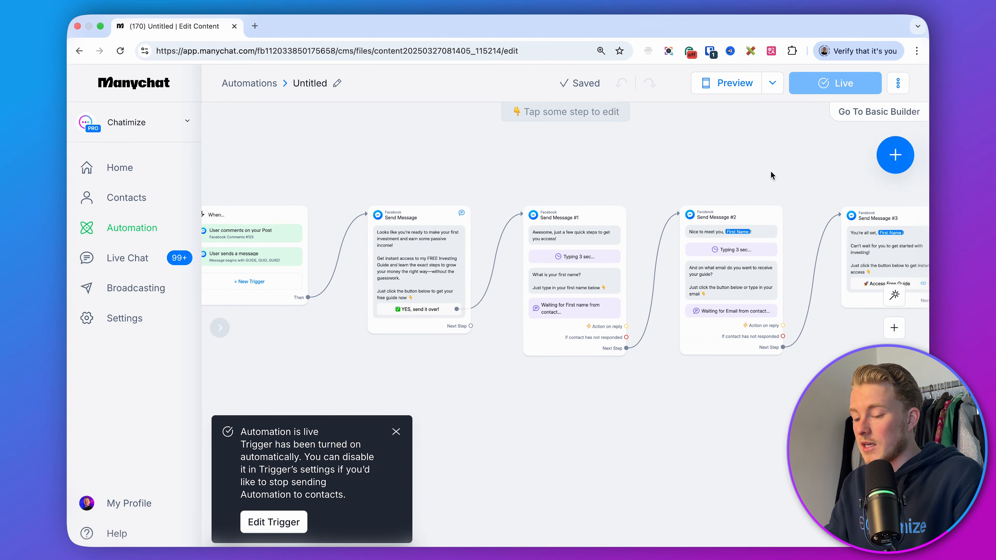
Review the whole flow from the triggers through each message step.
scroll(769, 175, "left", 5)
scroll(529, 203, "up", 5)
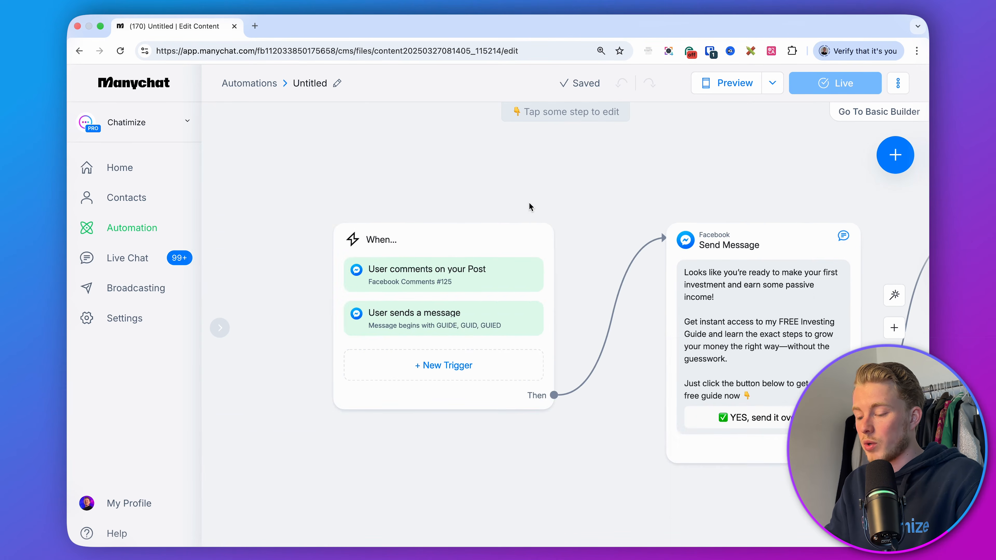
left_click_drag(529, 202, 495, 188)
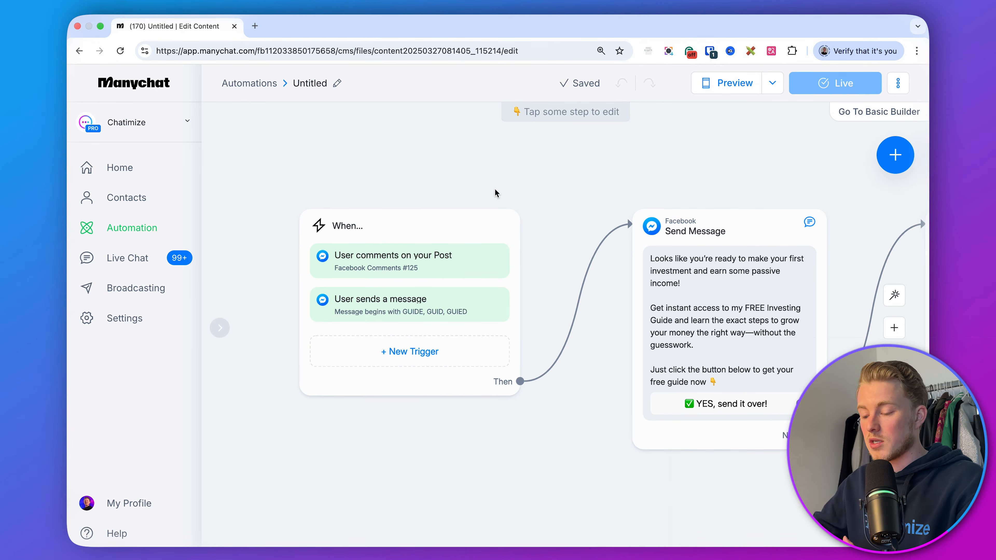
scroll(501, 183, "right", 5)
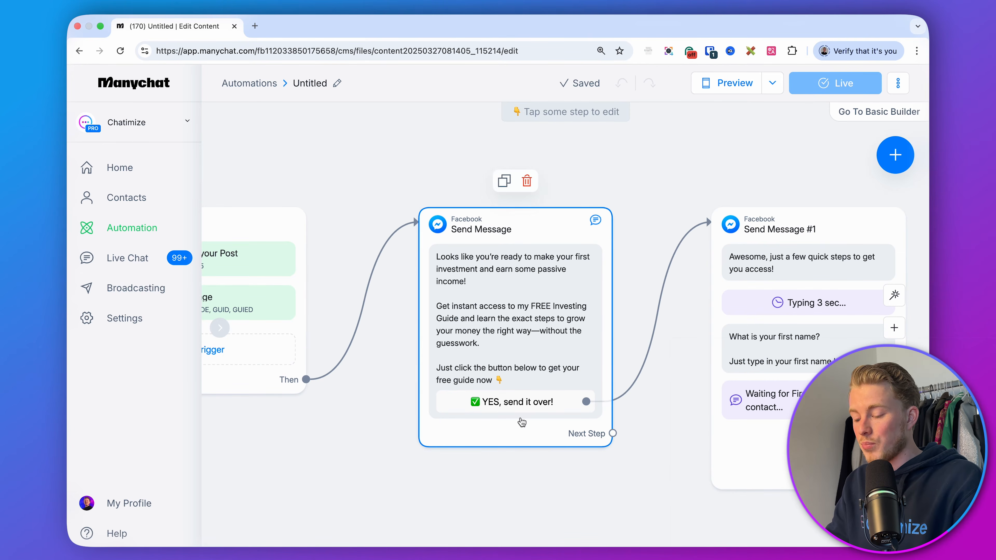
left_click_drag(691, 430, 469, 412)
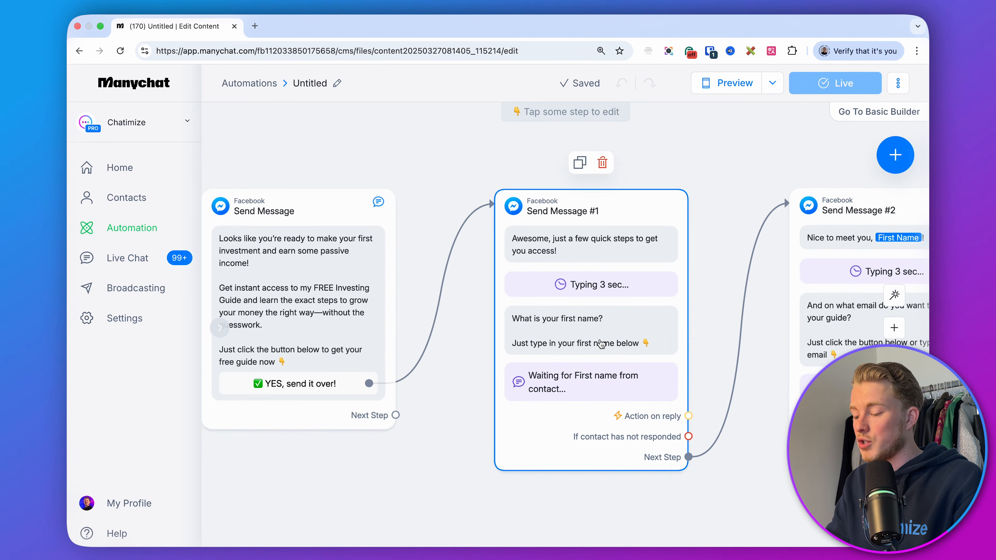
left_click_drag(714, 216, 690, 215)
scroll(691, 218, "right", 7)
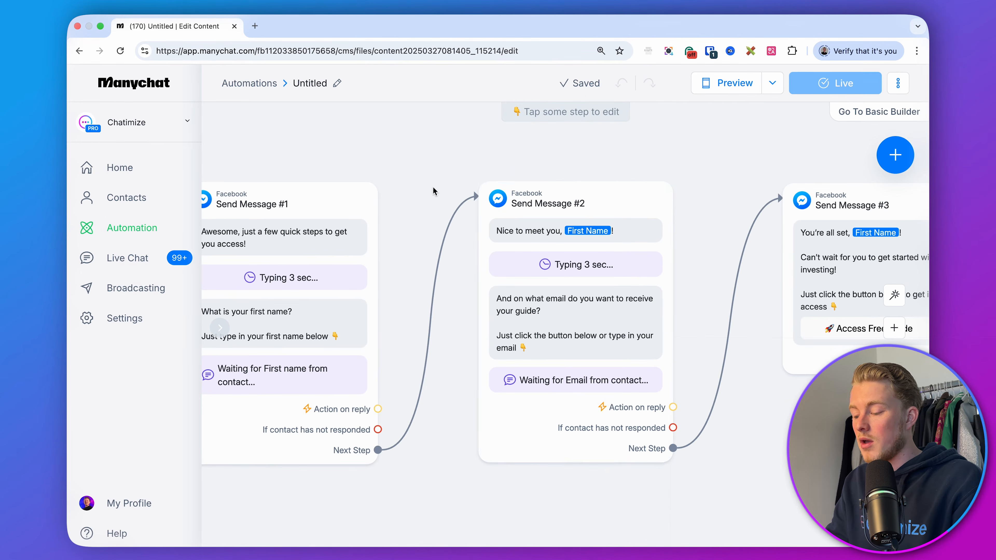
scroll(727, 249, "right", 4)
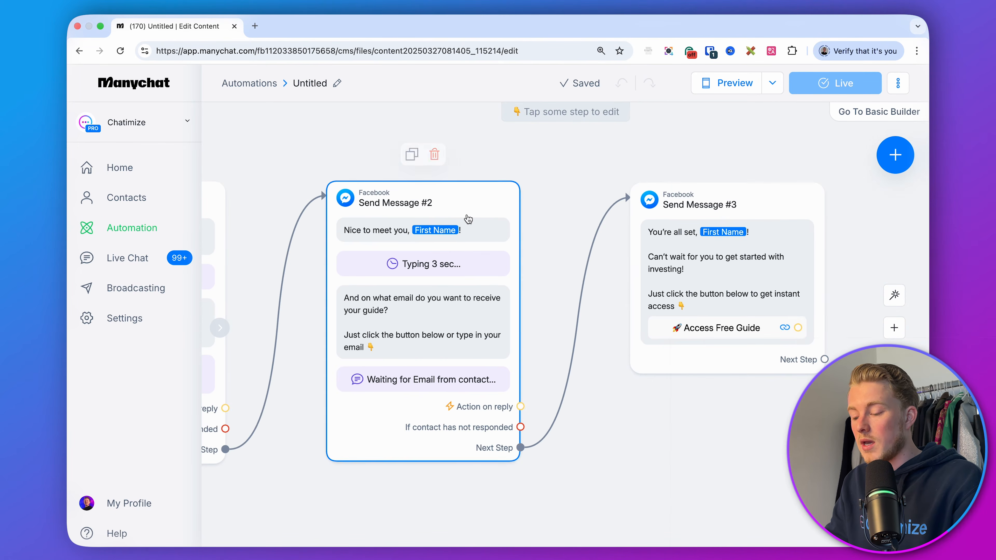
left_click_drag(844, 220, 793, 222)
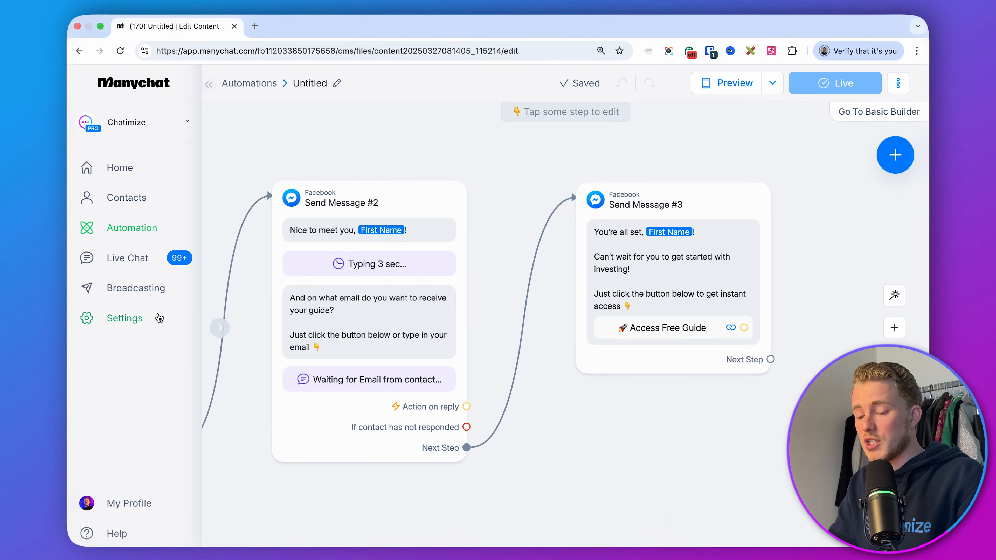
Open the account settings in a new browser tab and go to Integrations.
right_click(144, 316)
left_click(159, 322)
left_click(303, 27)
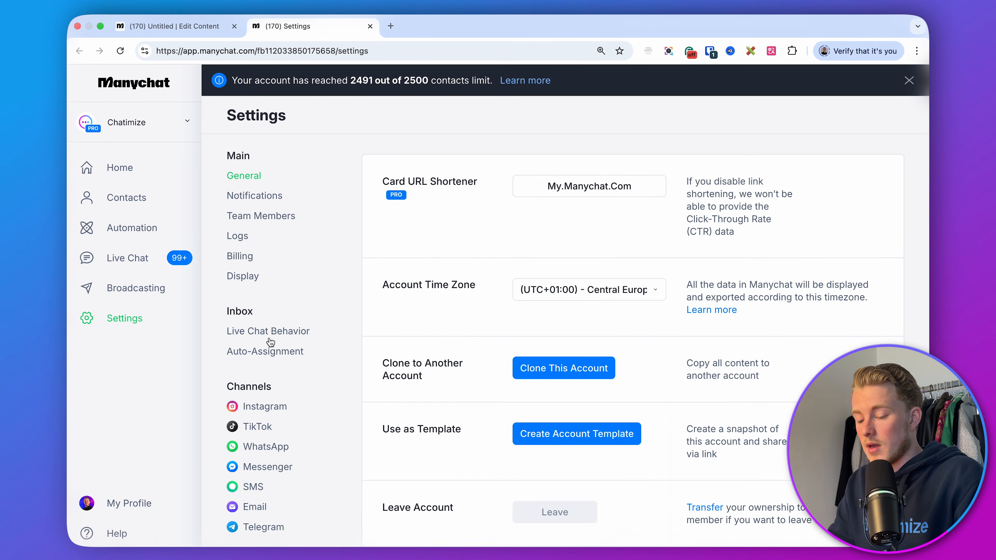
scroll(269, 334, "down", 4)
scroll(269, 334, "down", 3)
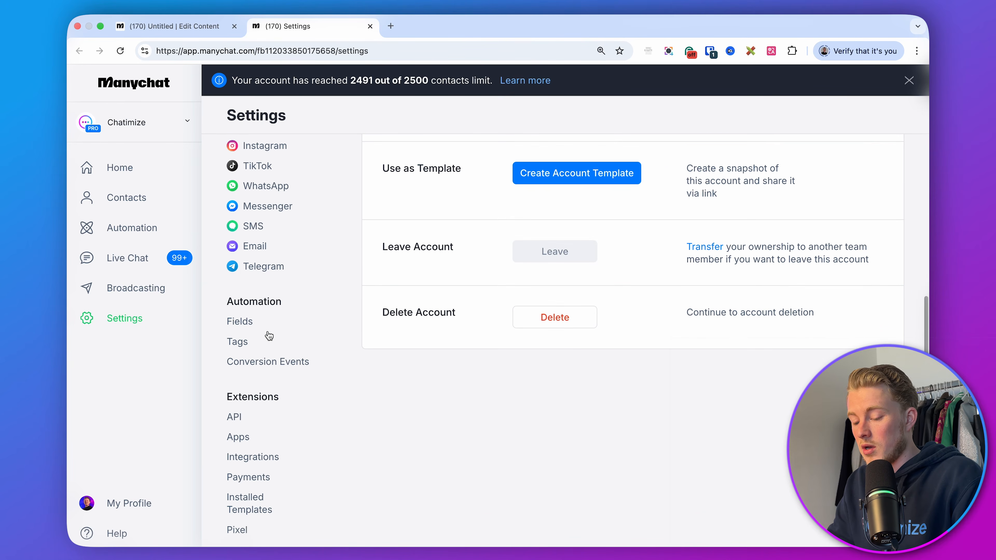
left_click(254, 456)
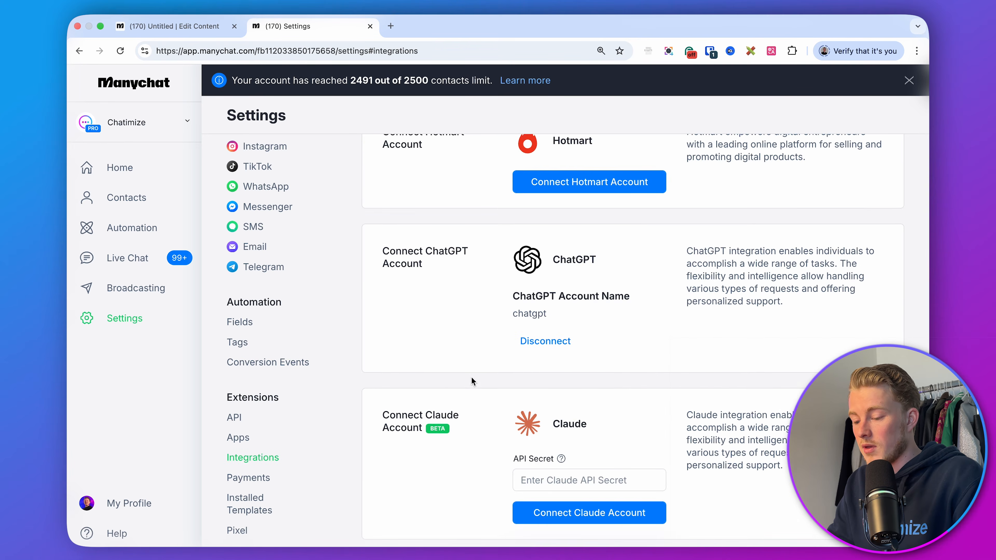
Scroll through the integrations list to examine the available email marketing connections.
scroll(569, 290, "up", 7)
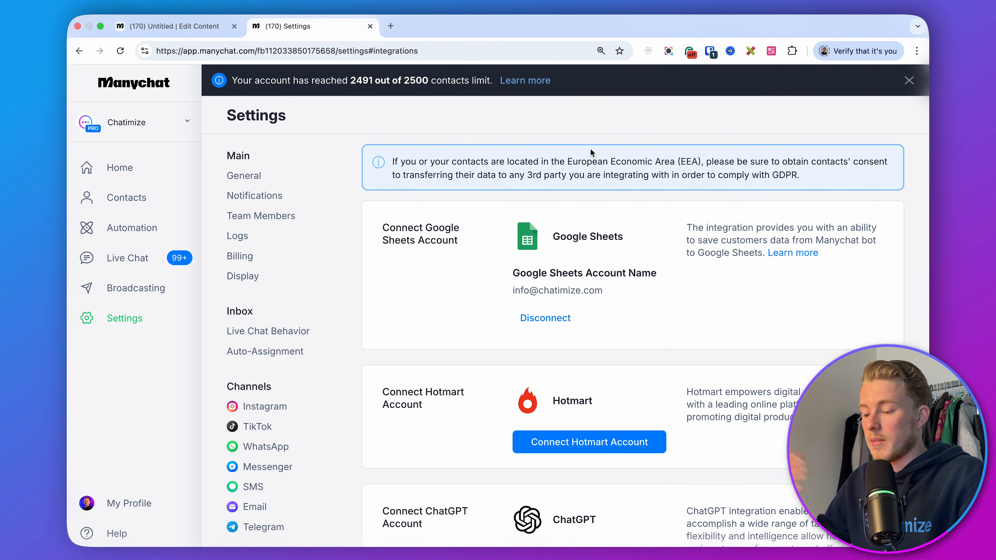
scroll(591, 151, "down", 4)
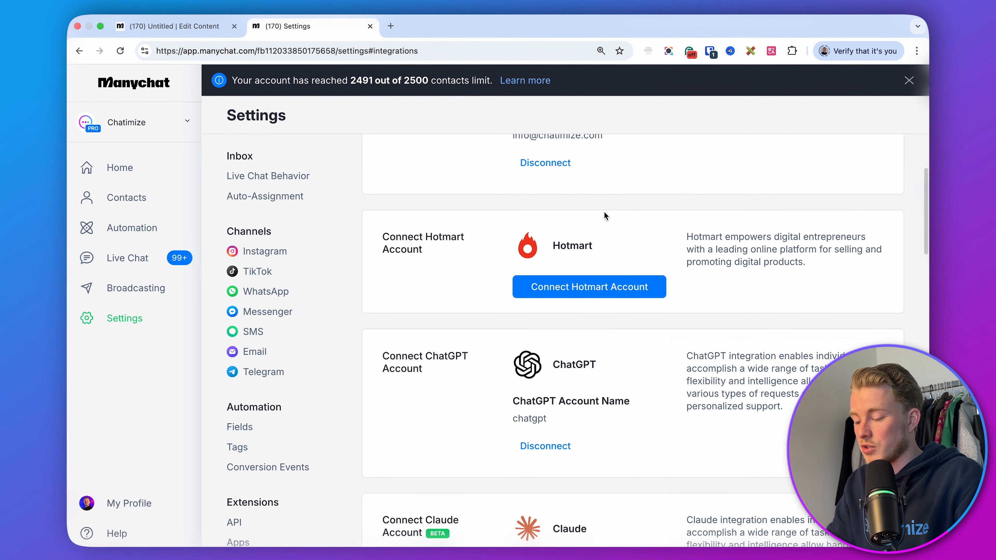
scroll(608, 255, "down", 5)
scroll(663, 290, "down", 8)
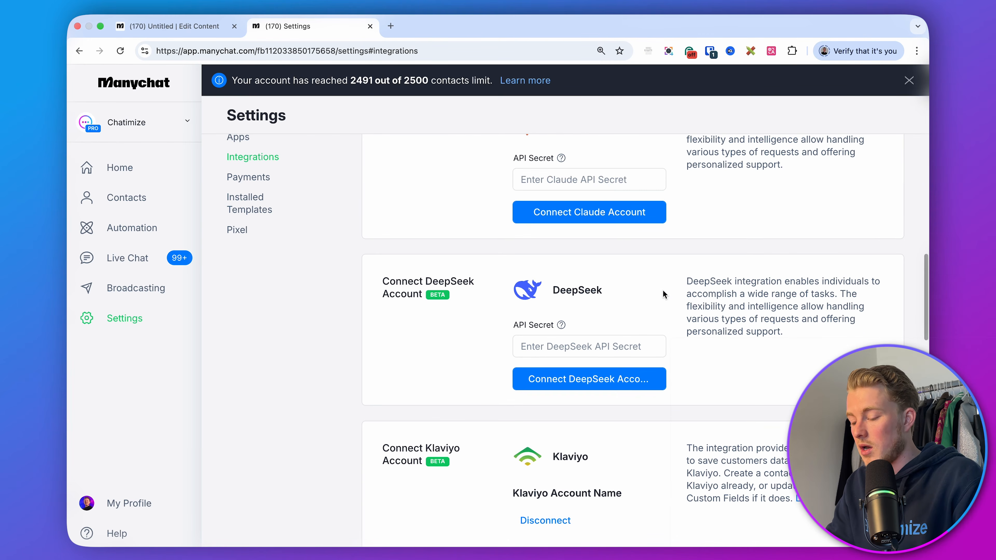
scroll(663, 290, "down", 8)
scroll(661, 233, "down", 3)
scroll(673, 282, "up", 3)
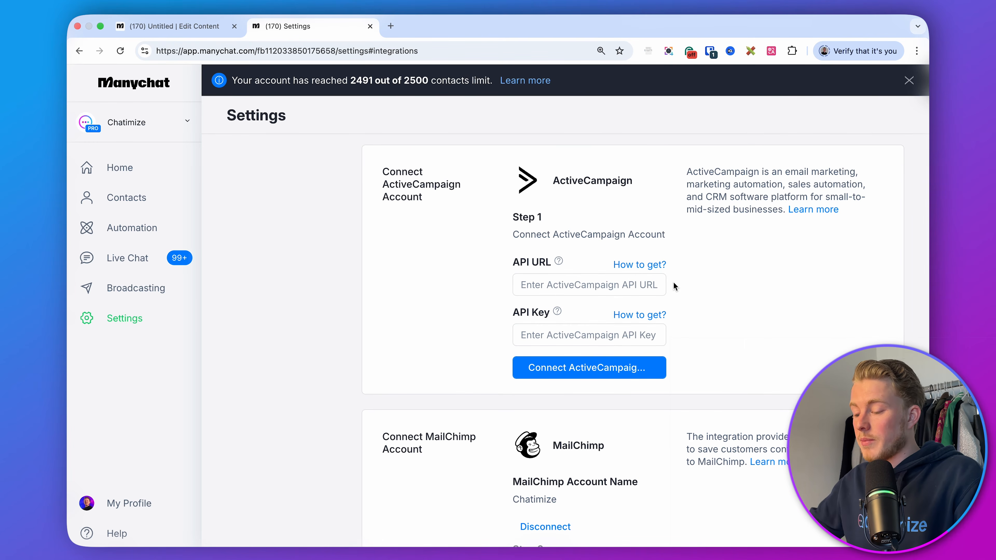
Attach an Actions step to the email question's reply output and open its MailChimp action options.
scroll(621, 191, "down", 5)
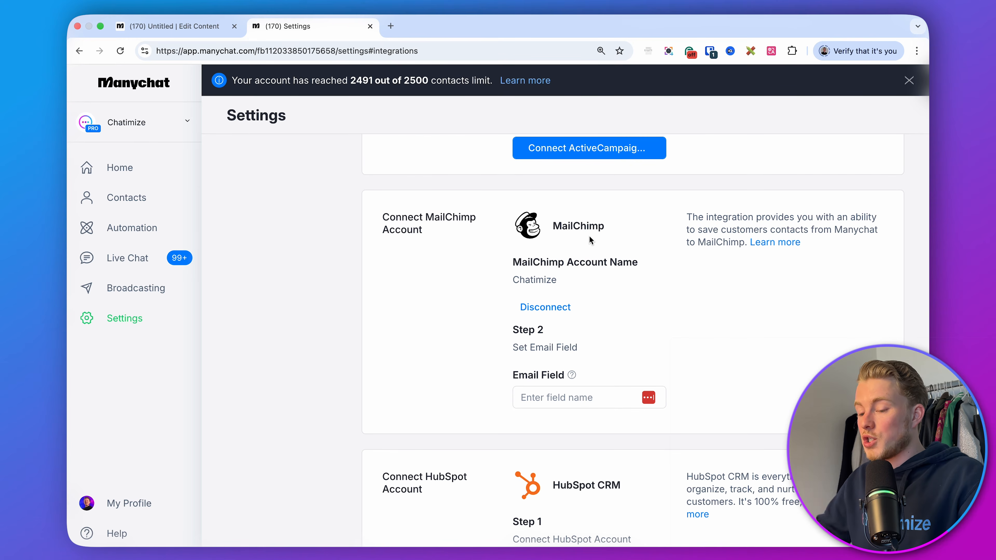
left_click(169, 26)
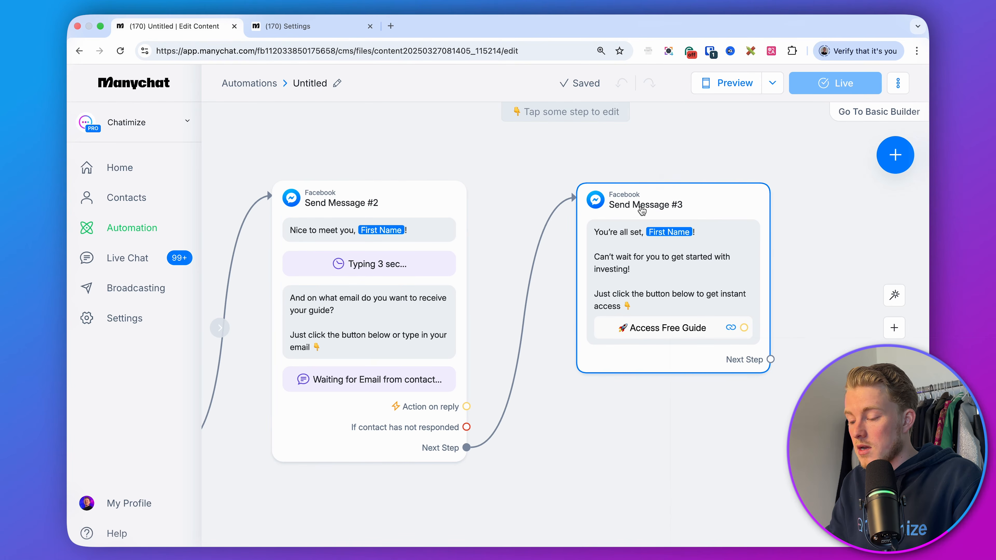
left_click_drag(638, 205, 877, 207)
left_click(467, 406)
left_click(580, 192)
left_click(580, 192)
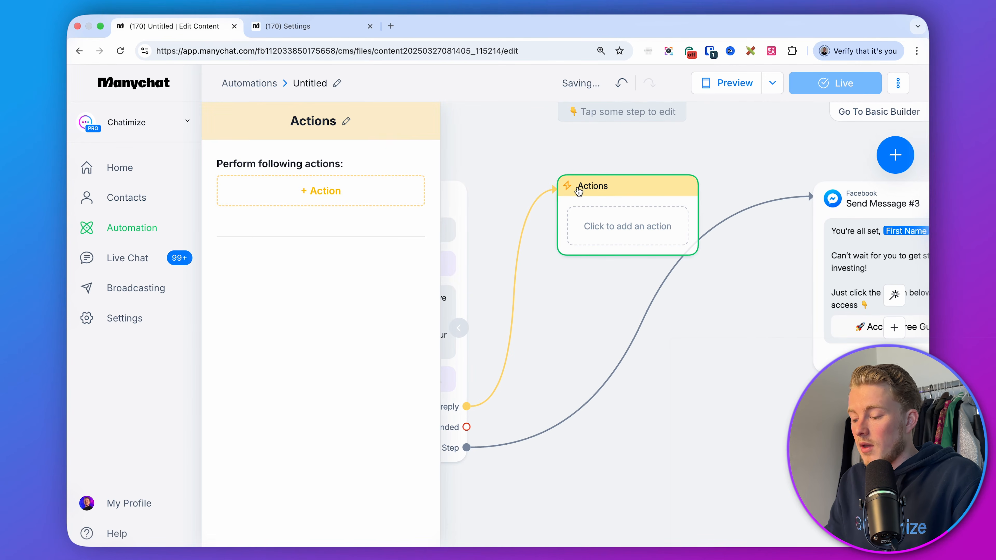
left_click(350, 189)
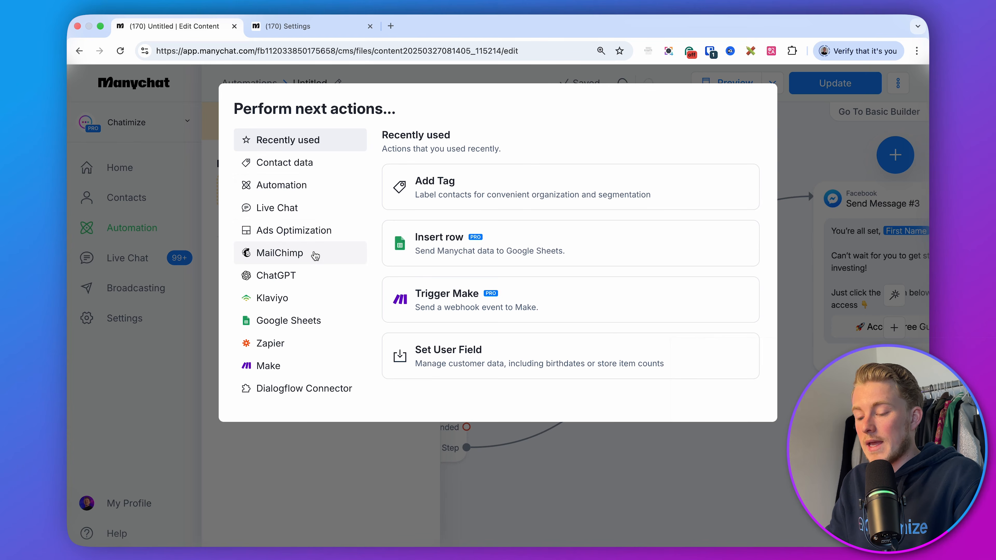
left_click(315, 256)
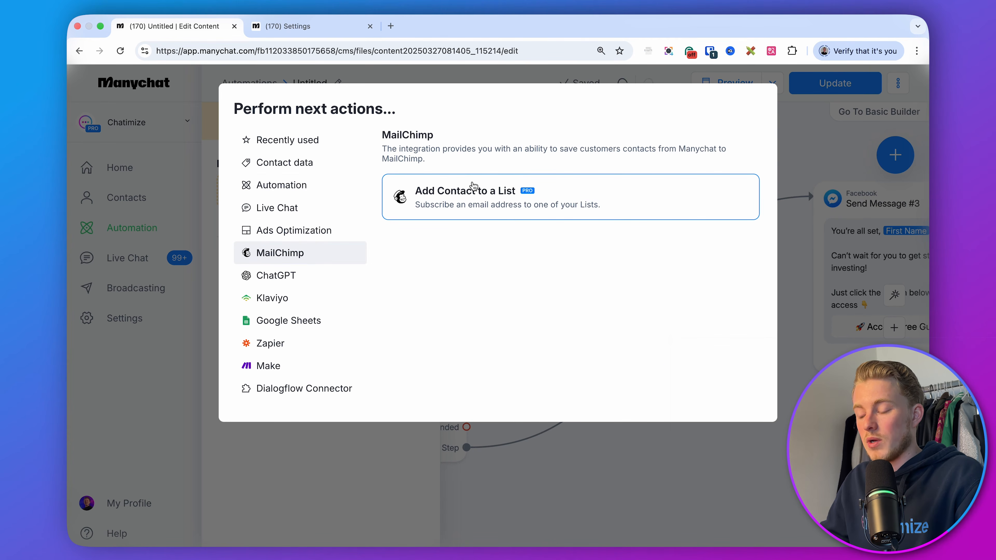
Revisit the integration settings, then remove the unused Actions step from the flow.
left_click(331, 34)
scroll(501, 192, "up", 5)
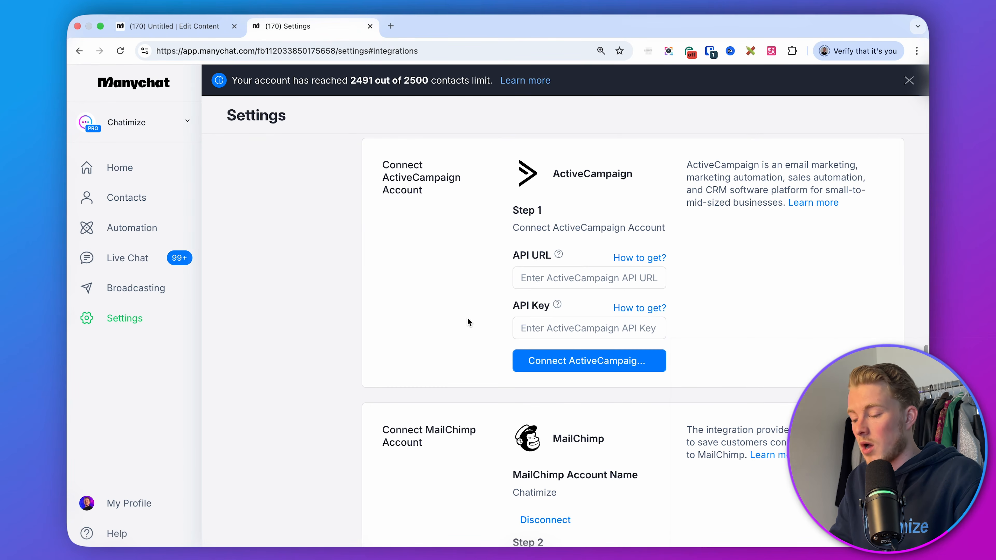
left_click(192, 32)
left_click(643, 526)
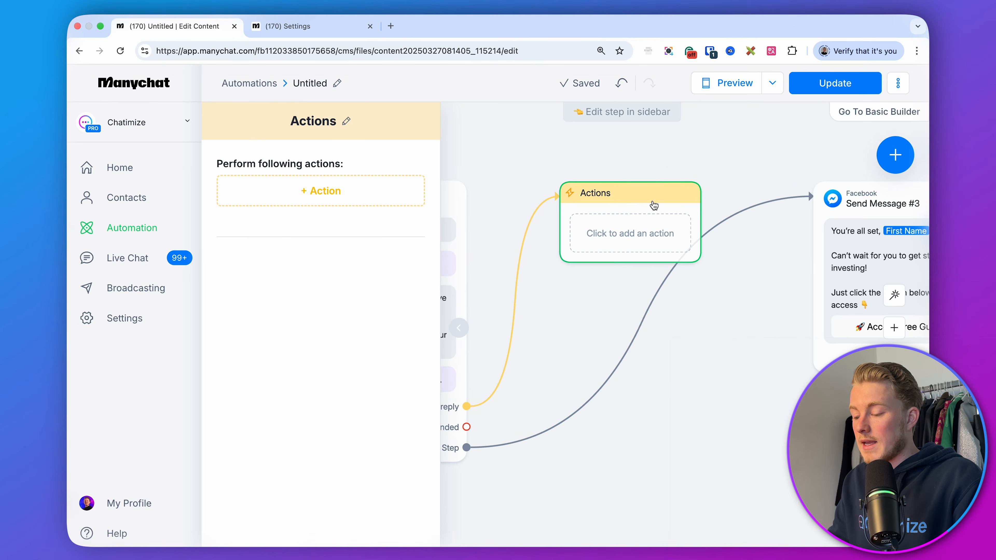
left_click(643, 157)
left_click(732, 140)
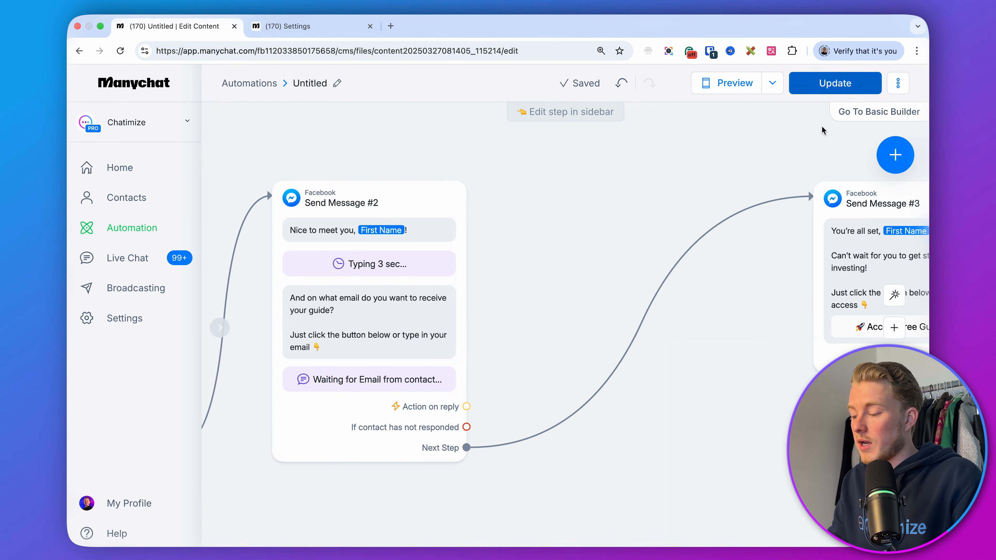
Publish the updated automation.
left_click(810, 86)
scroll(594, 141, "down", 3)
scroll(843, 188, "left", 3)
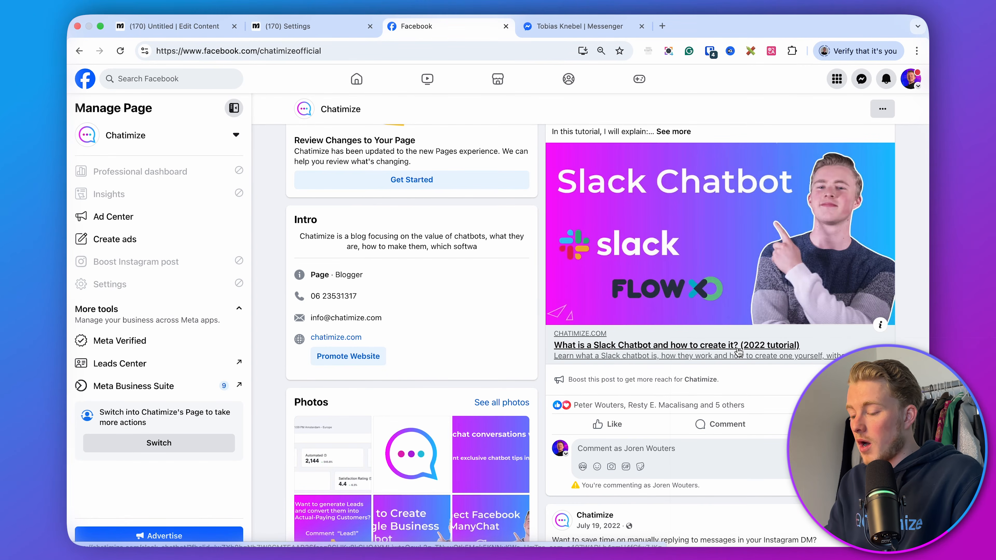
Comment GUIDE on the Facebook page's post to test the trigger and check the incoming DM.
type("GUIDE")
key("Return")
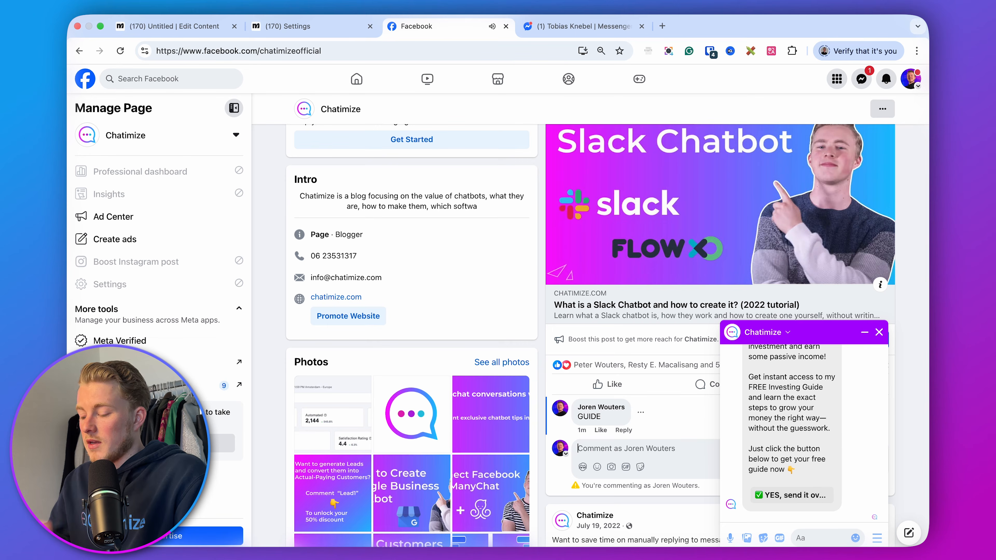
scroll(794, 393, "up", 3)
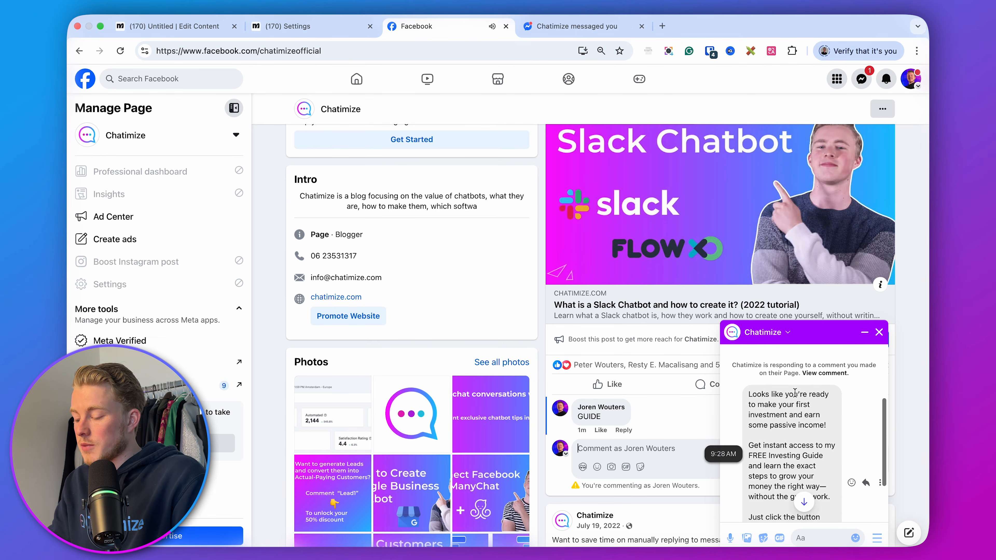
scroll(795, 393, "down", 3)
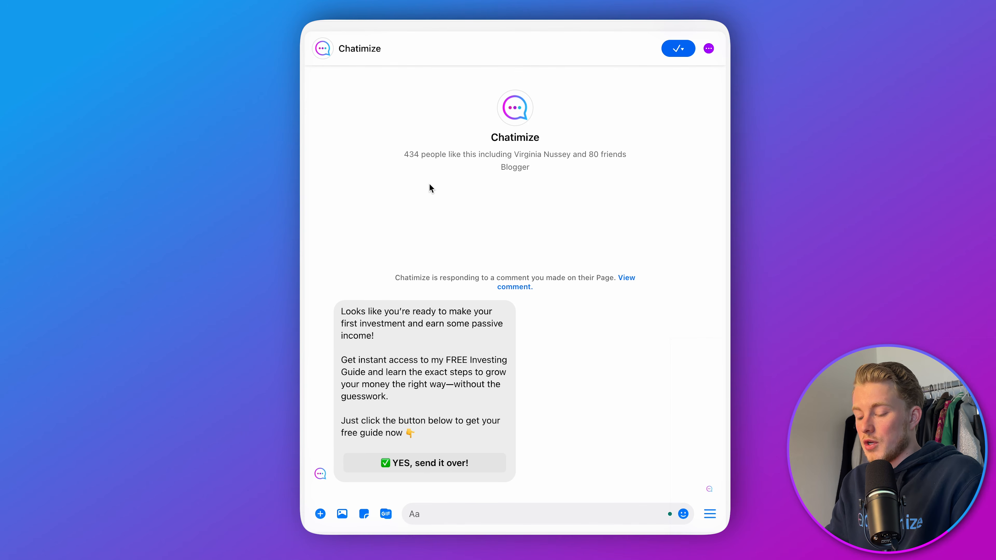
Accept the guide offer in Messenger and reply with a first name.
left_click(429, 460)
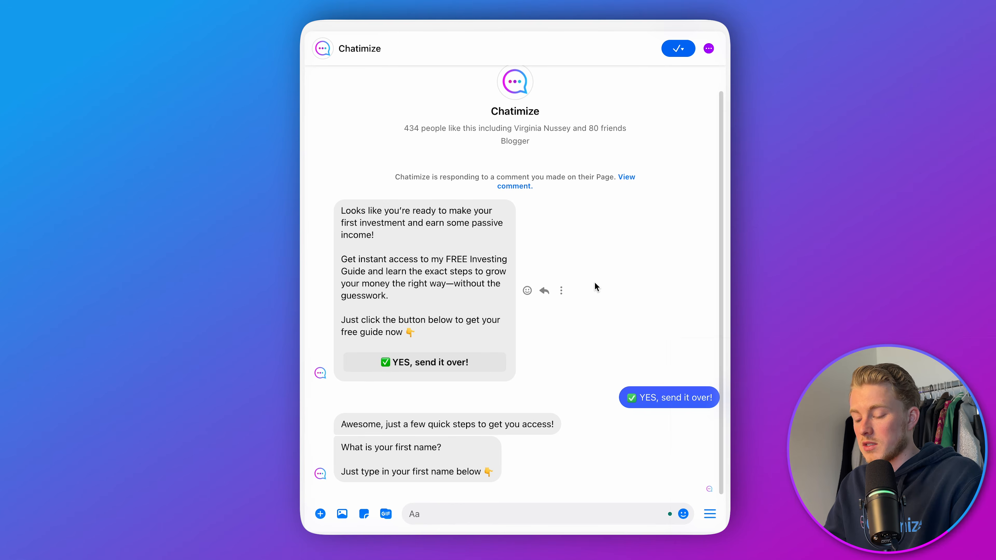
type("Joren")
key("Return")
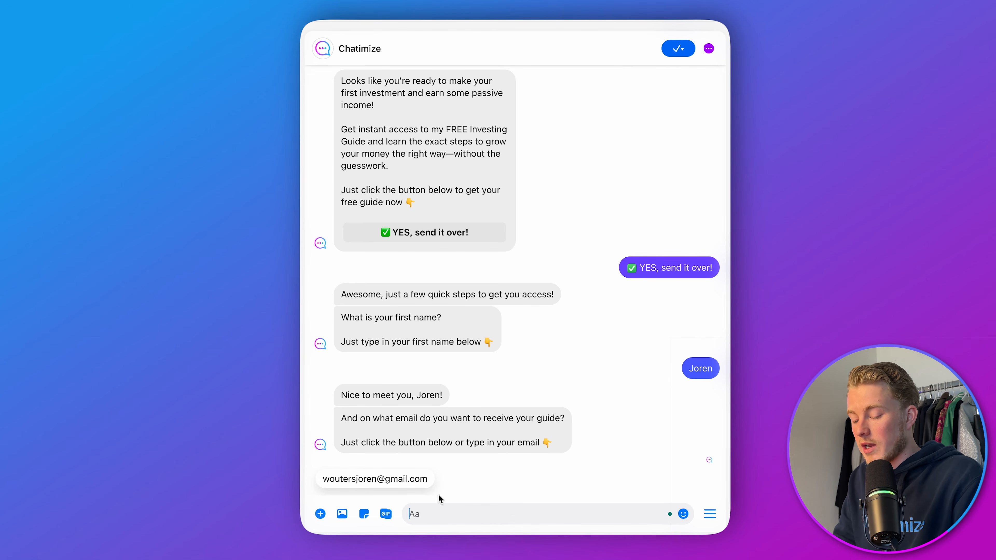
Send the suggested email address and open the Access Free Guide link.
left_click(416, 479)
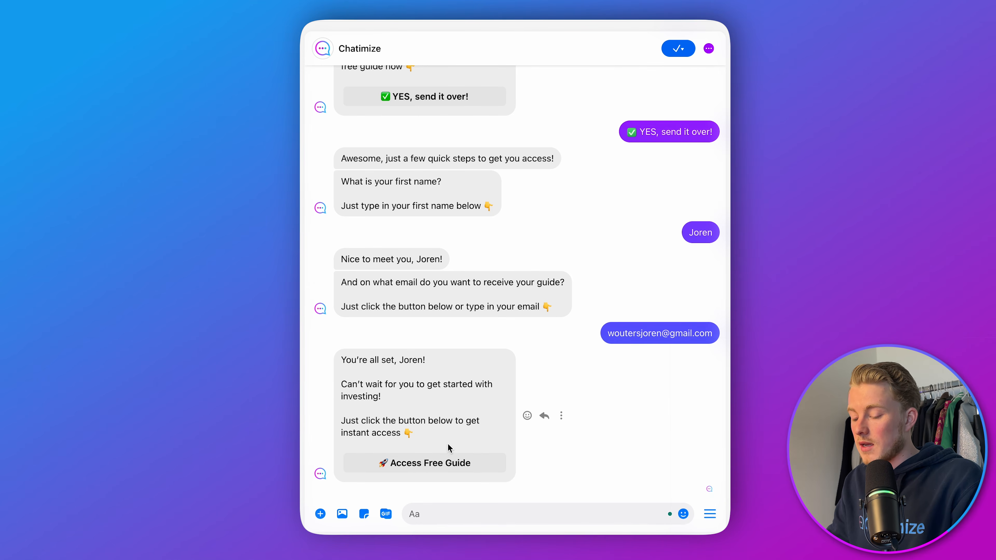
left_click(445, 458)
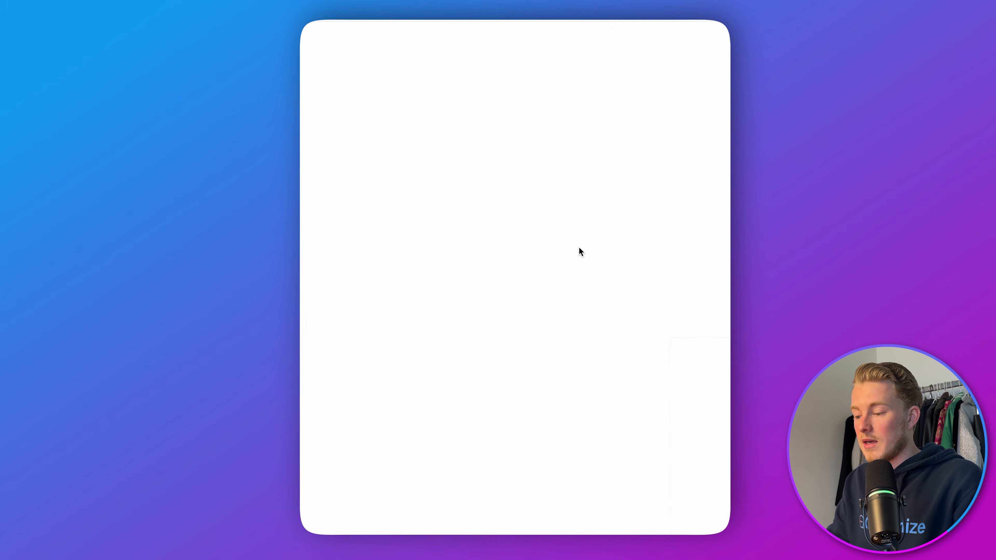